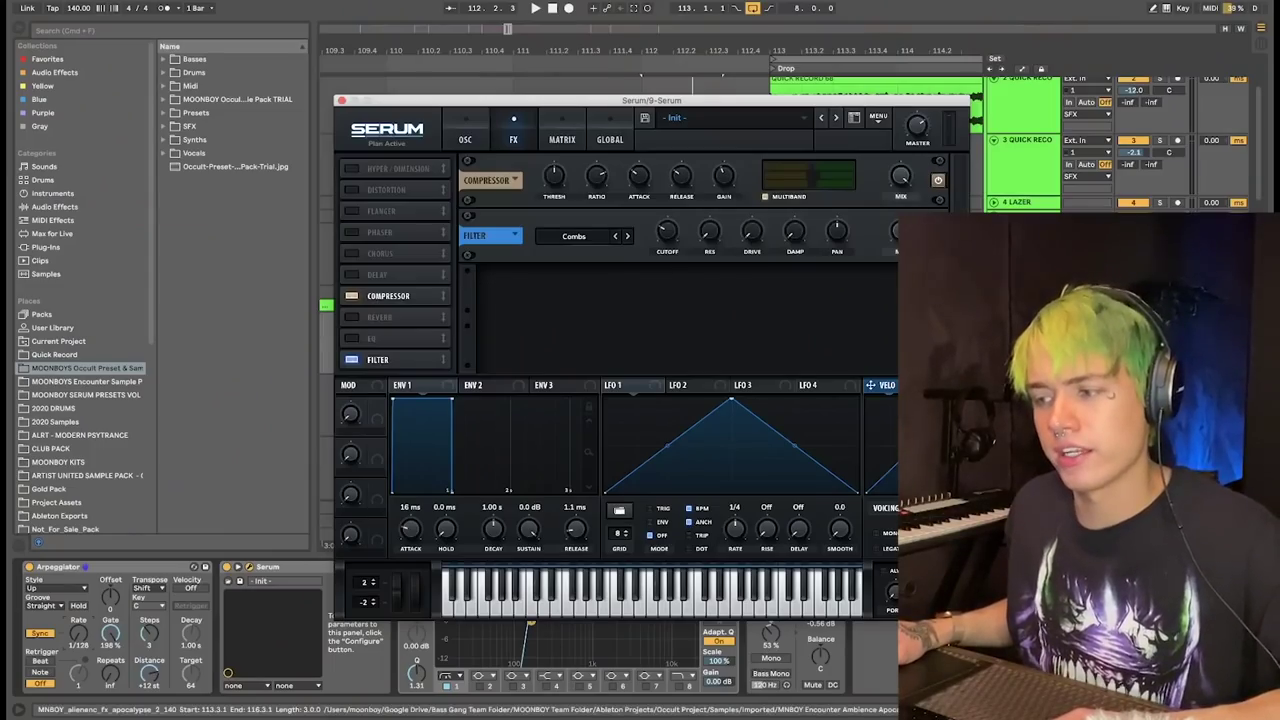
Play back the arpeggiated Serum clip just before the drop
key("space")
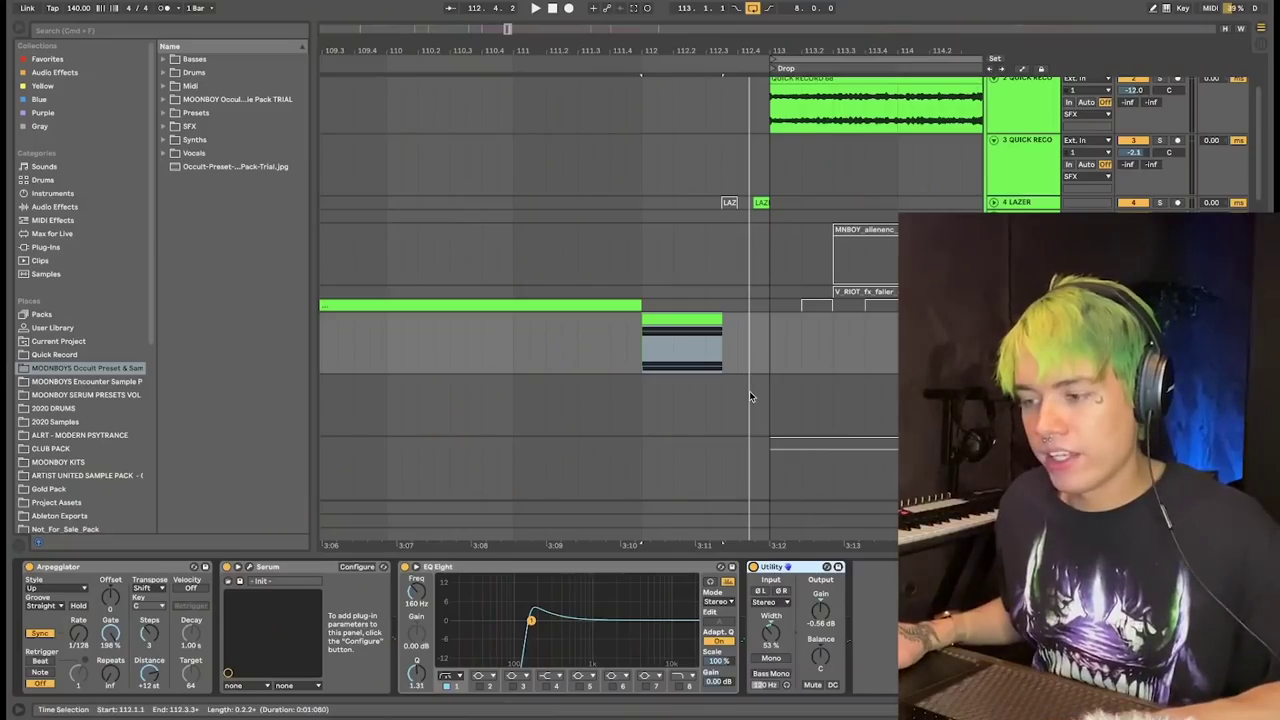
Switch to the browser, open TTSReader from the text-to-speech results and try the English US voices Bad News and Bahh
scroll(718, 339, "down", 5)
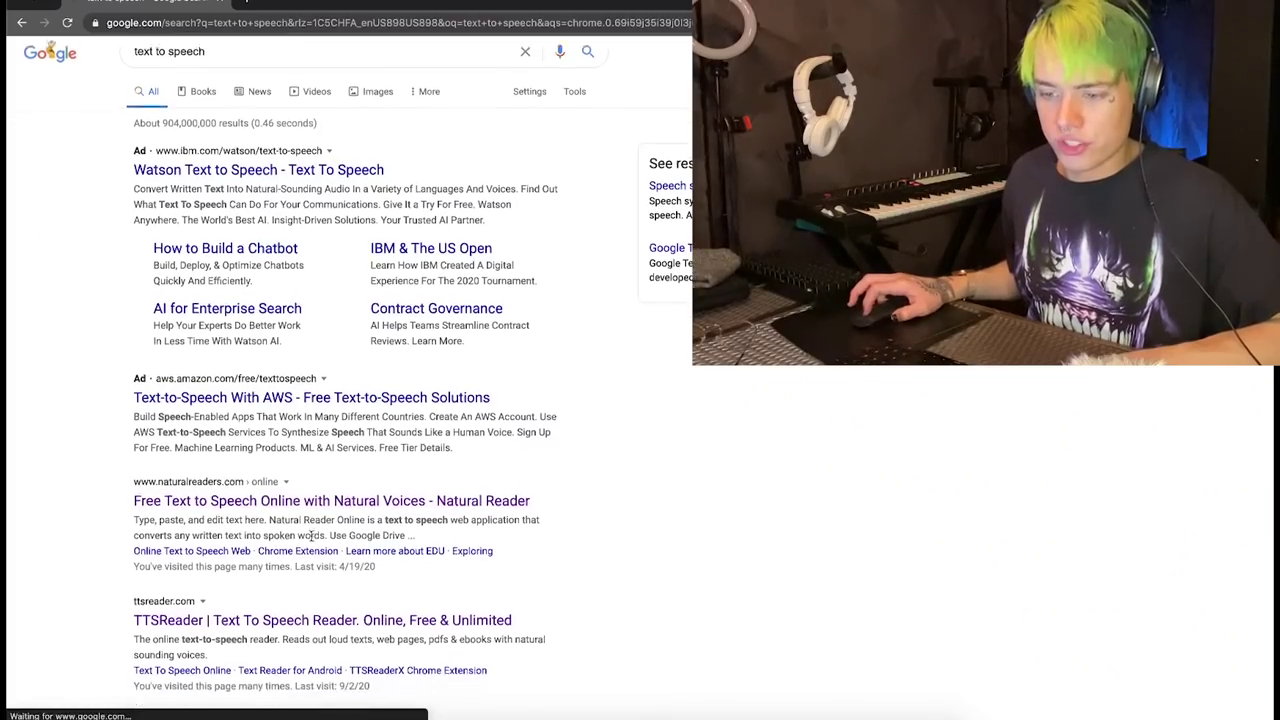
scroll(311, 536, "down", 1)
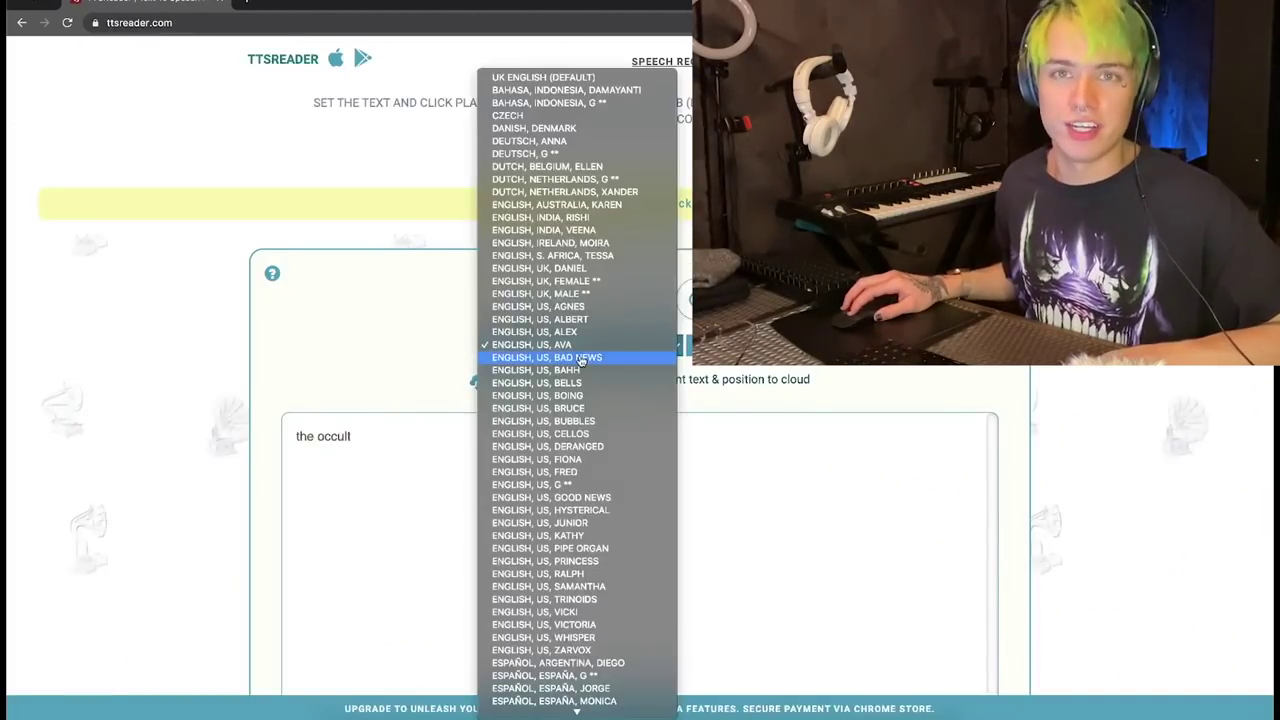
left_click(583, 359)
left_click(580, 304)
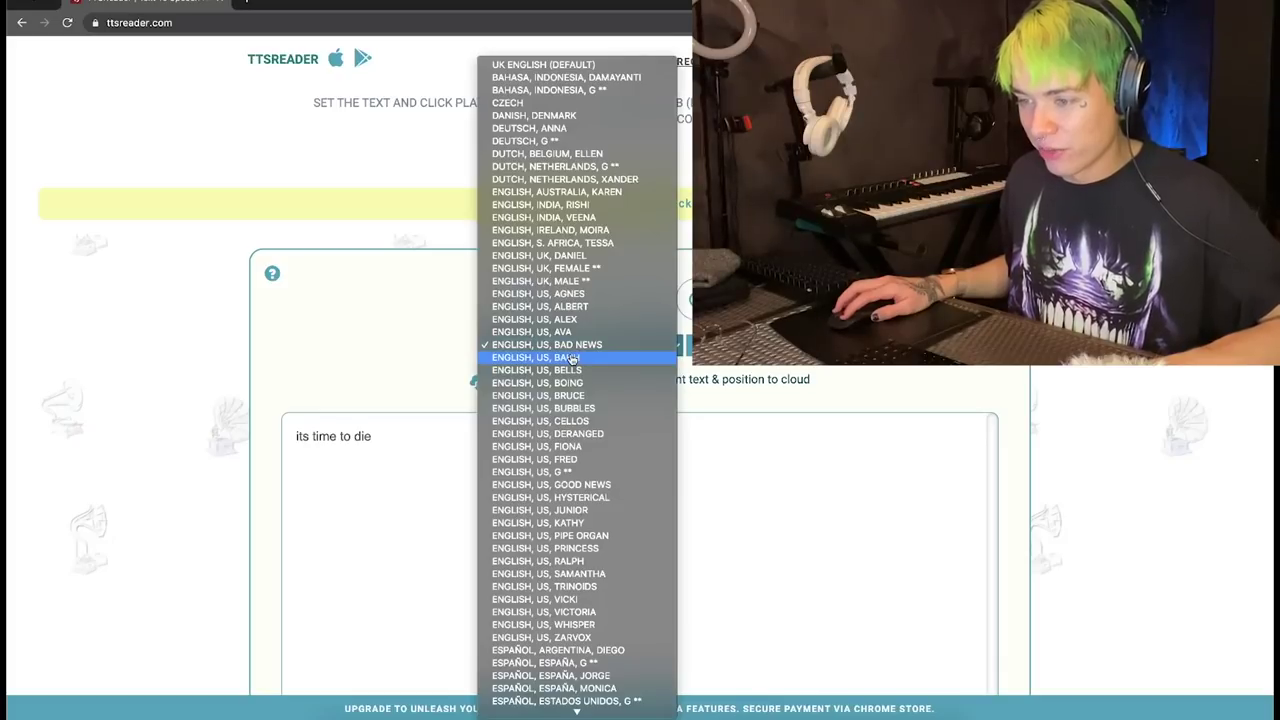
left_click(575, 356)
left_click(586, 344)
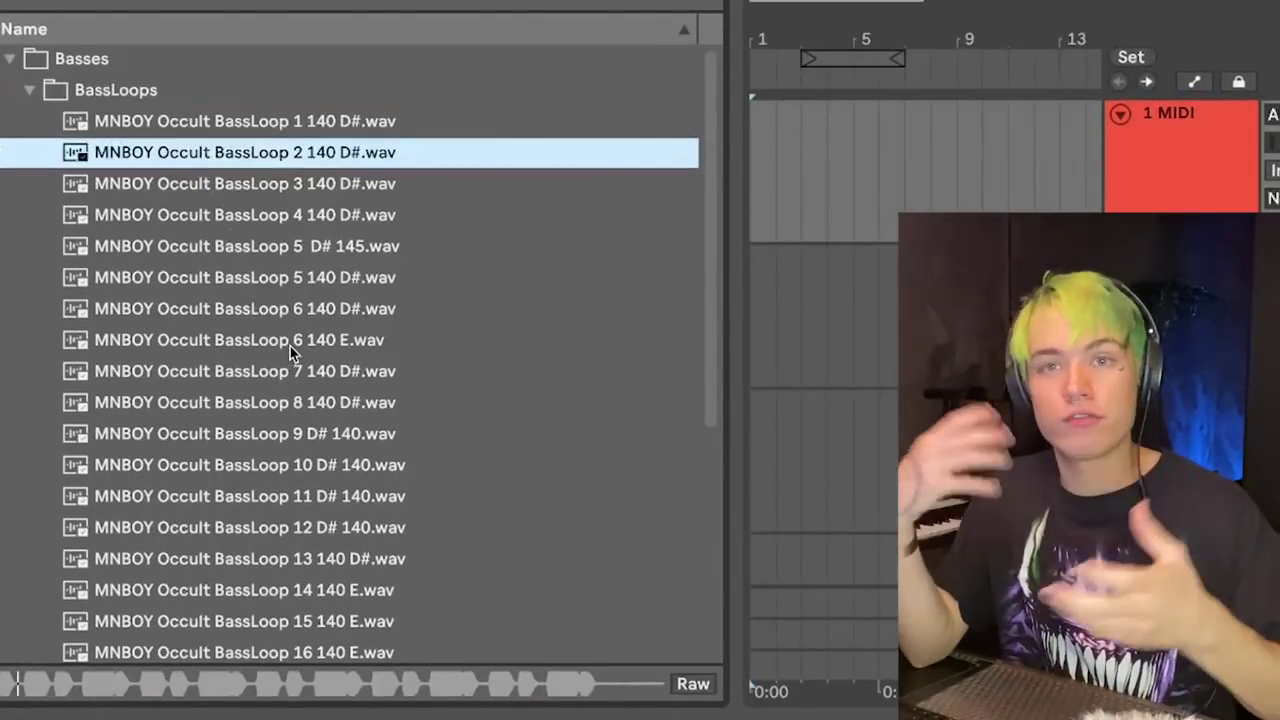
Preview the sample MNBOY Occult BassLoop 6 140 E.wav and advance to the next Occult bass preset in Serum
left_click(290, 344)
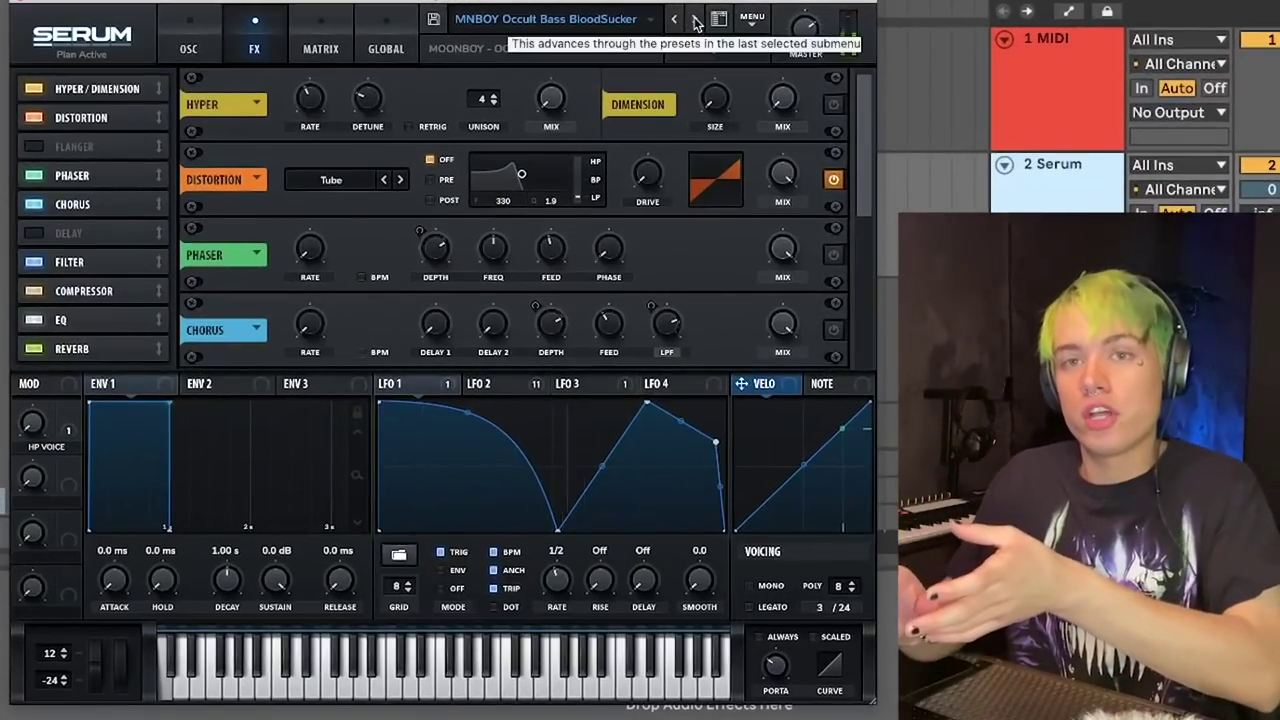
left_click(694, 19)
left_click_drag(27, 487, 39, 366)
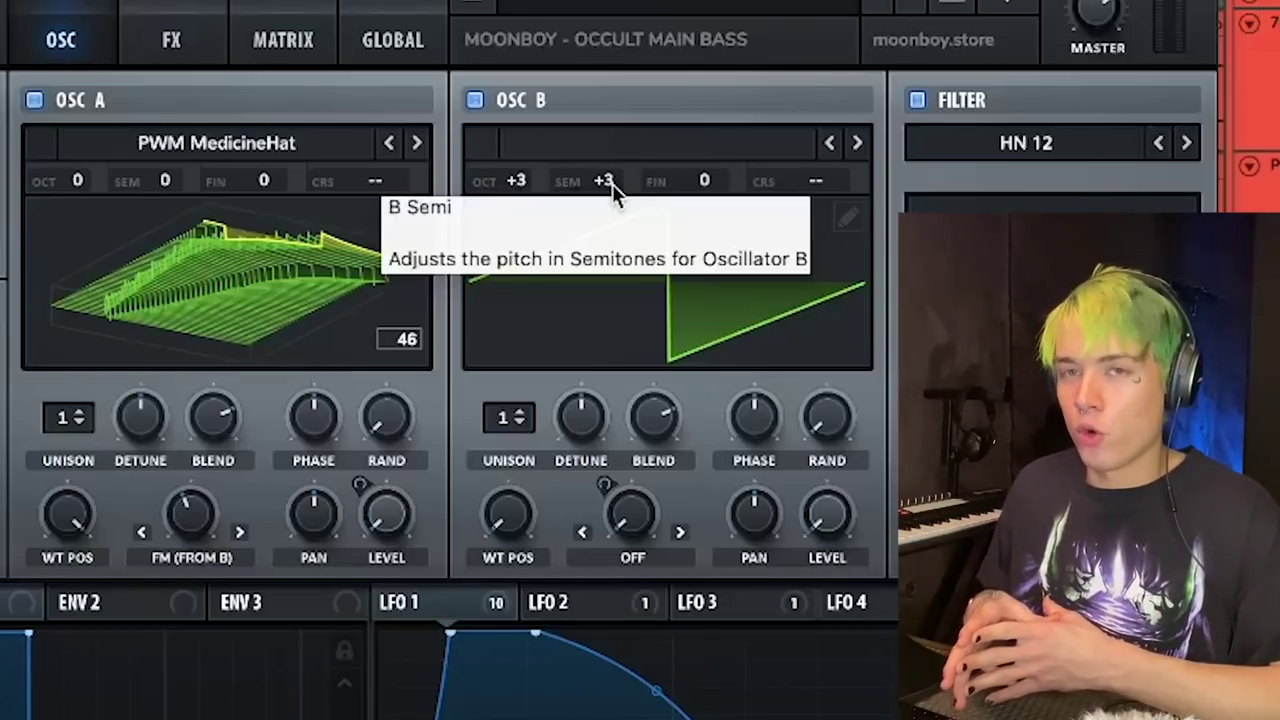
Try oscillator B's semitone pitch at +6 in the Screamer bass patch, and return it to +3
left_click_drag(612, 184, 644, 204)
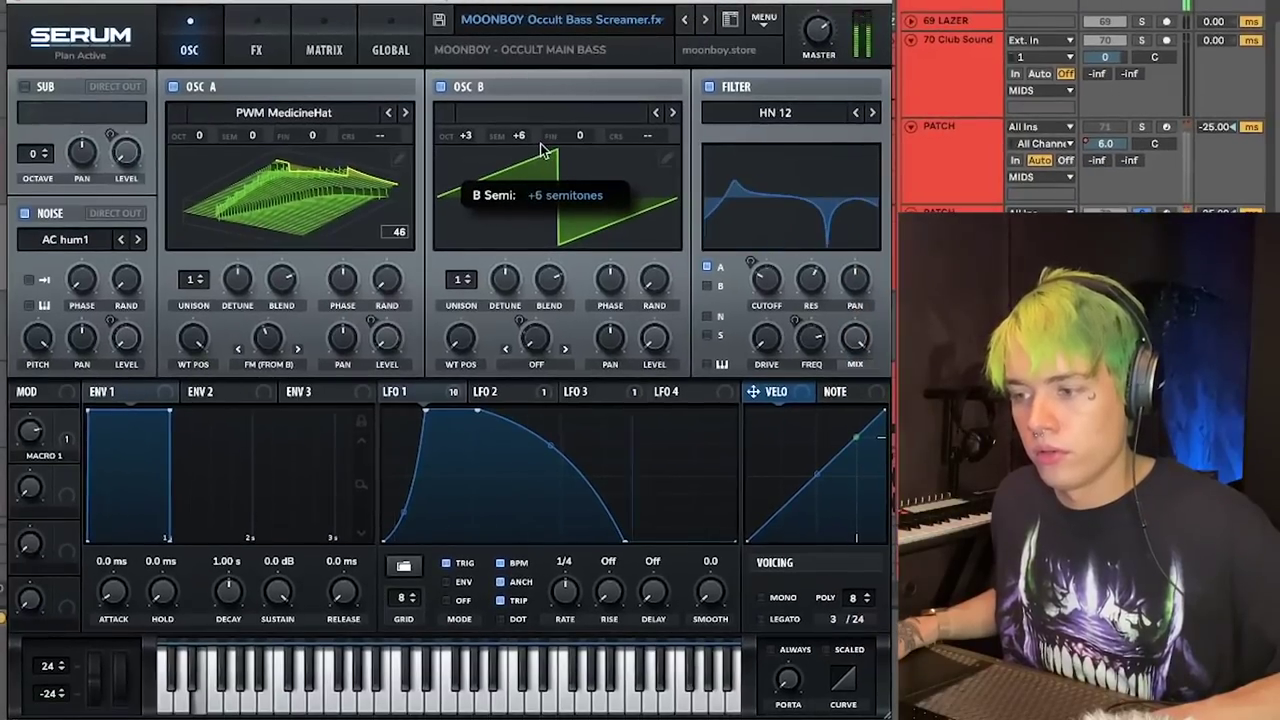
mouse_move(541, 150)
left_mouse_down()
mouse_move(546, 140)
mouse_move(542, 171)
left_mouse_up()
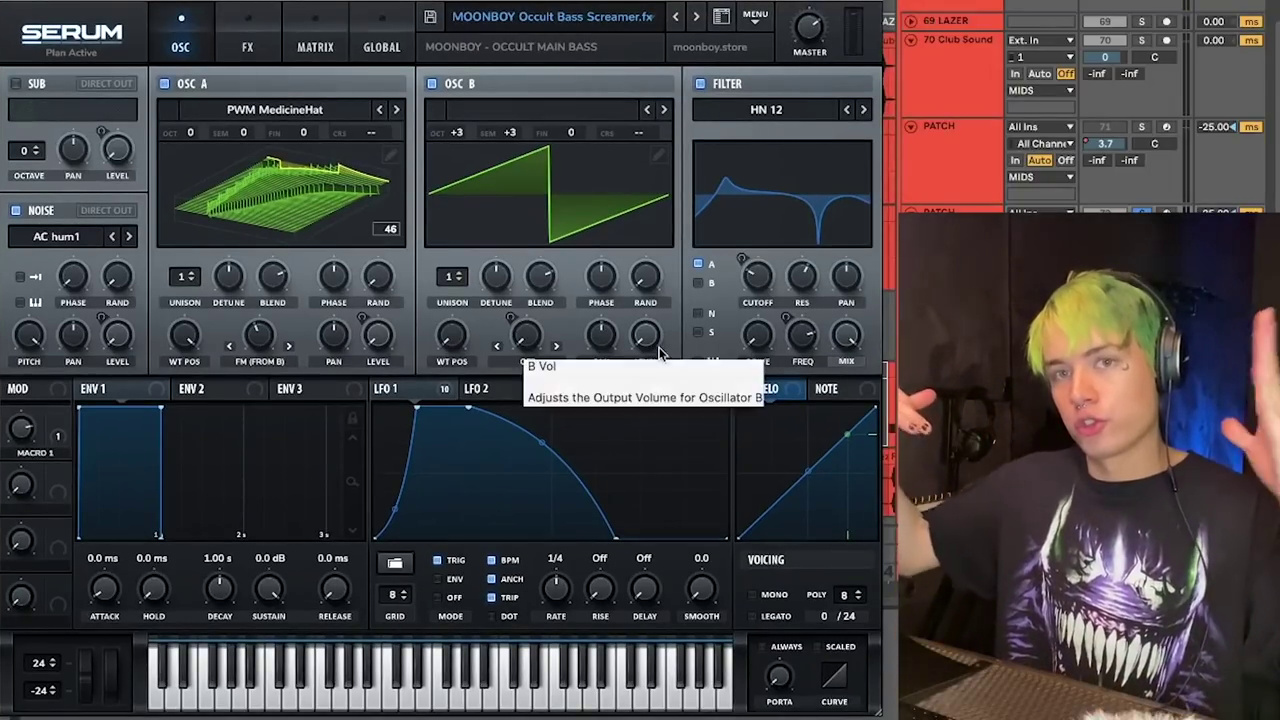
Examine the Screamer patch's effects chain from Hyper/Dimension down to the multiband compressor
mouse_move(378, 289)
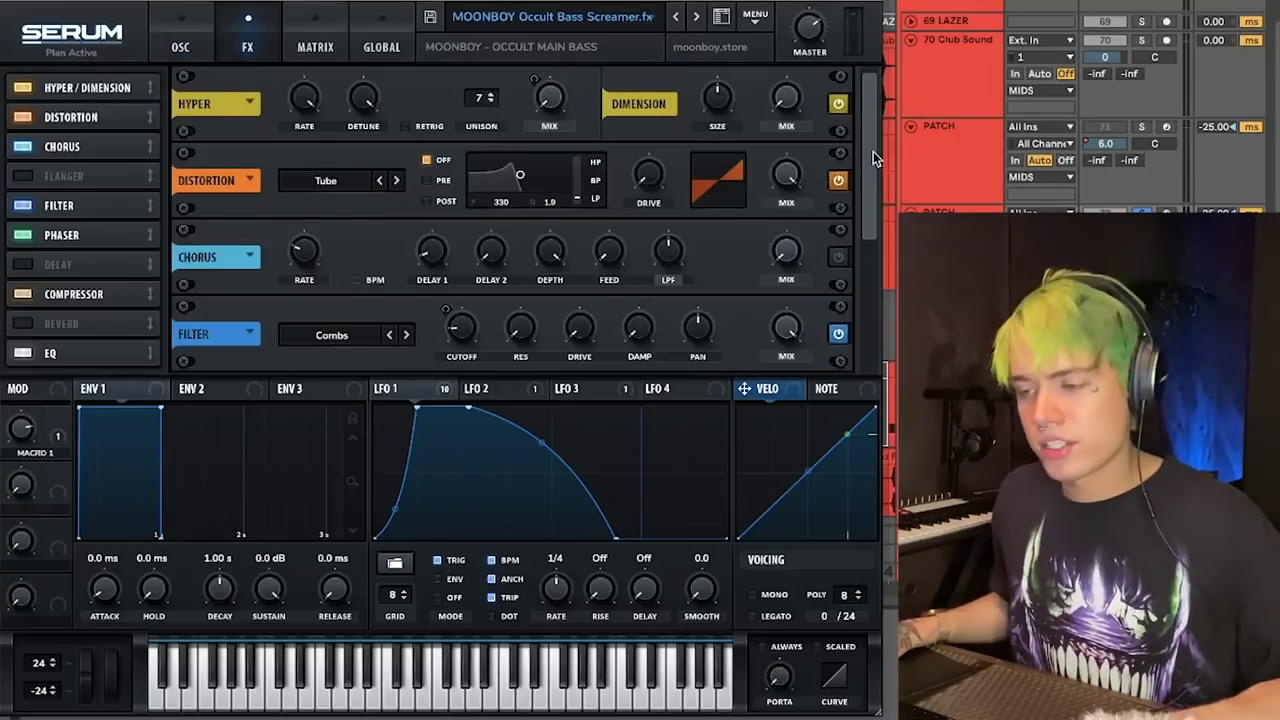
scroll(873, 151, "down", 1)
scroll(866, 170, "down", 3)
scroll(853, 197, "down", 4)
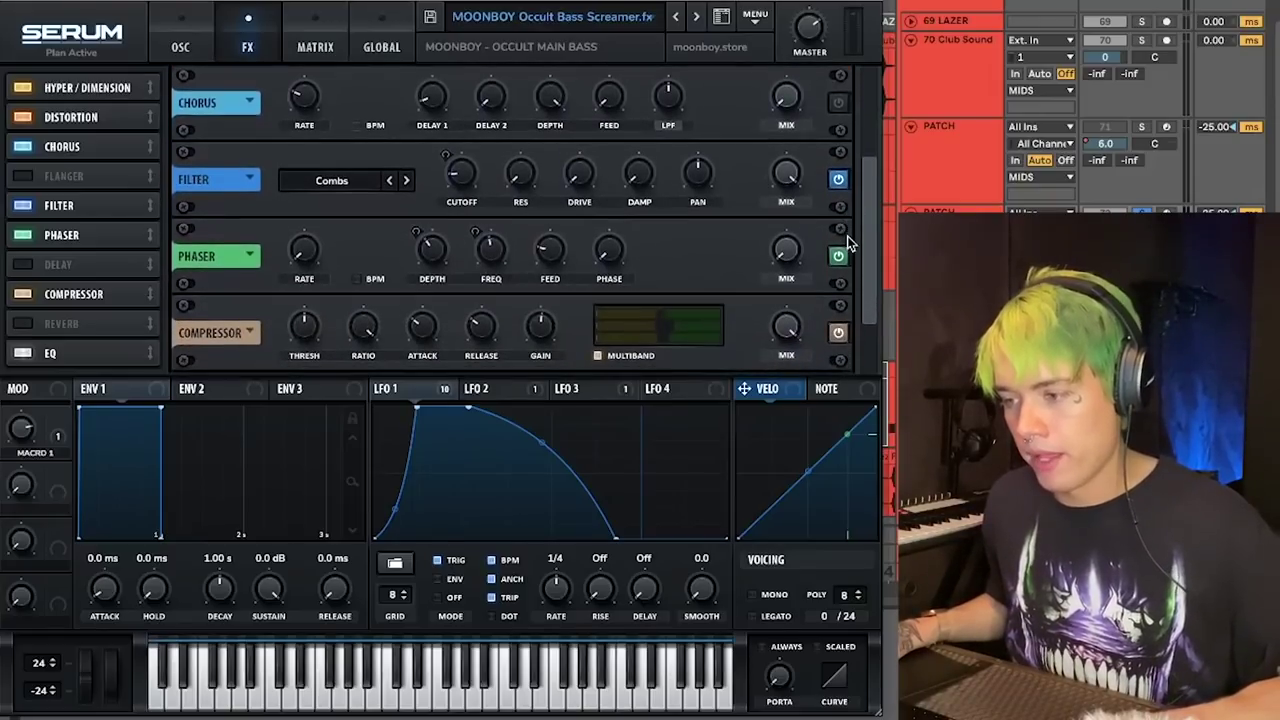
Switch the patch's Combs filter effect back on
left_click_drag(873, 179, 874, 175)
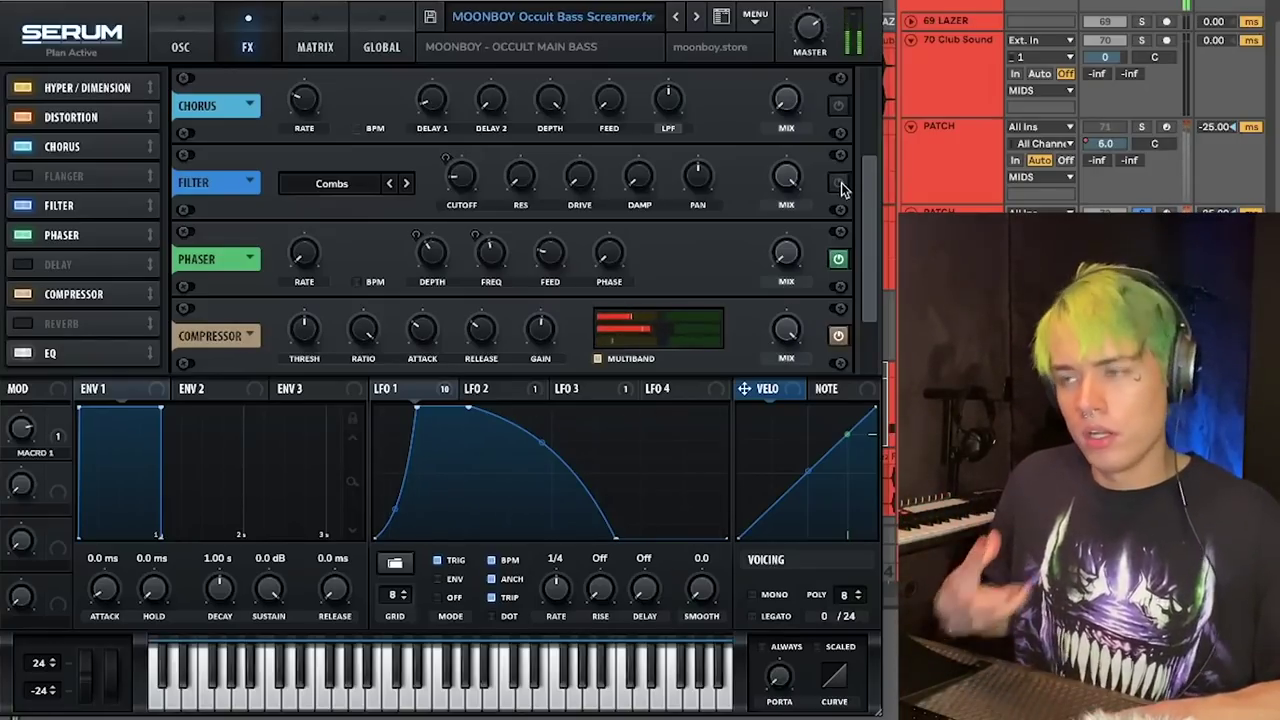
left_click(839, 183)
scroll(700, 200, "up", 1)
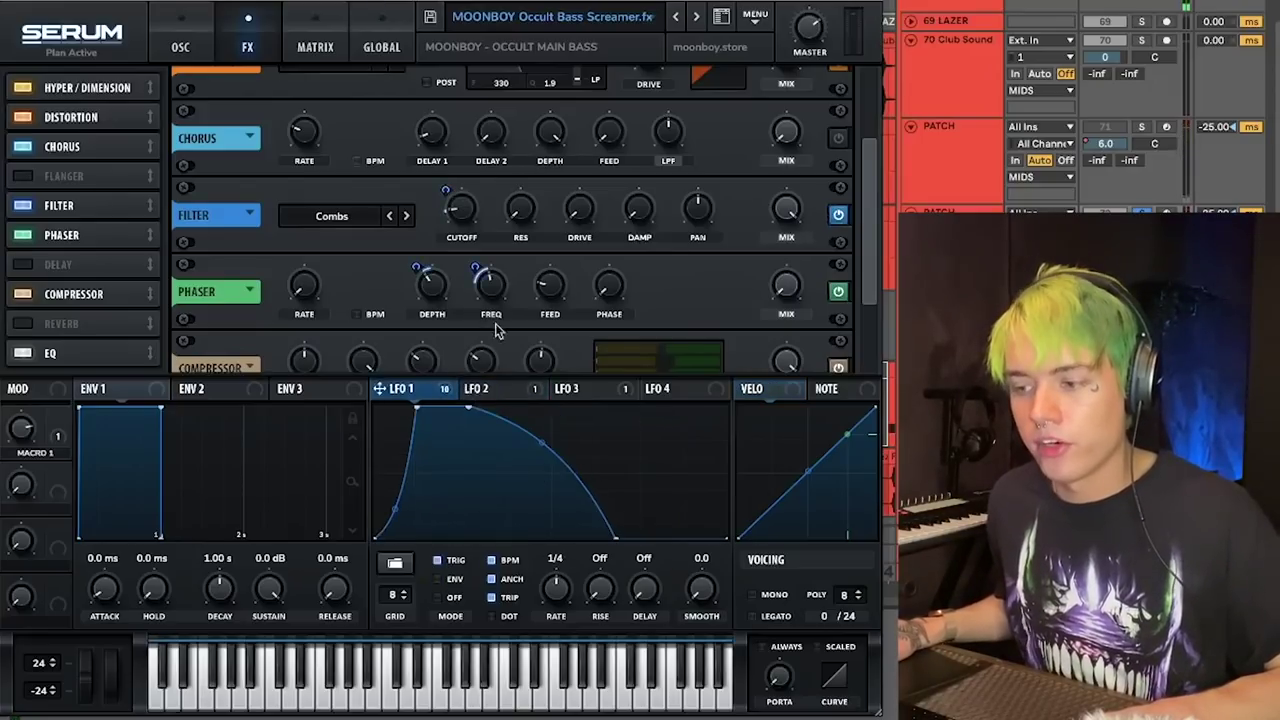
Check the modulators assigned to the Combs filter's cutoff and close the Serum window
mouse_move(460, 217)
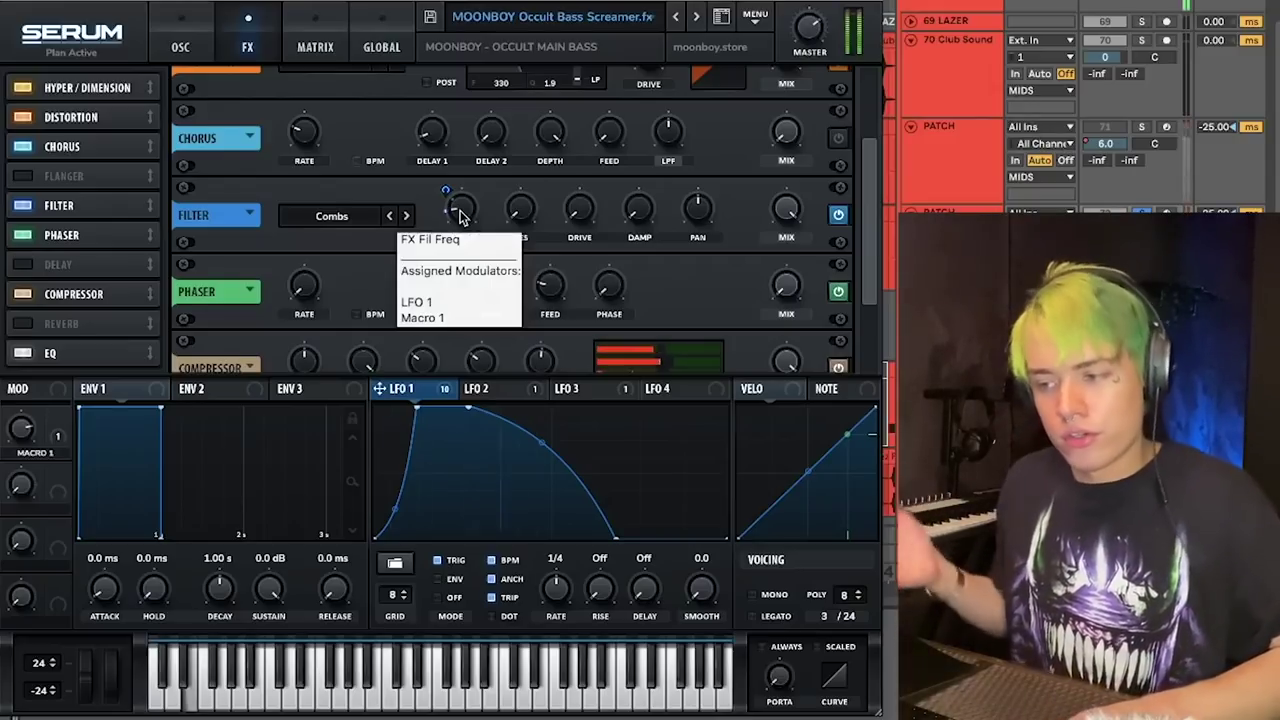
left_click(5, 5)
left_click(130, 325)
left_click(134, 263)
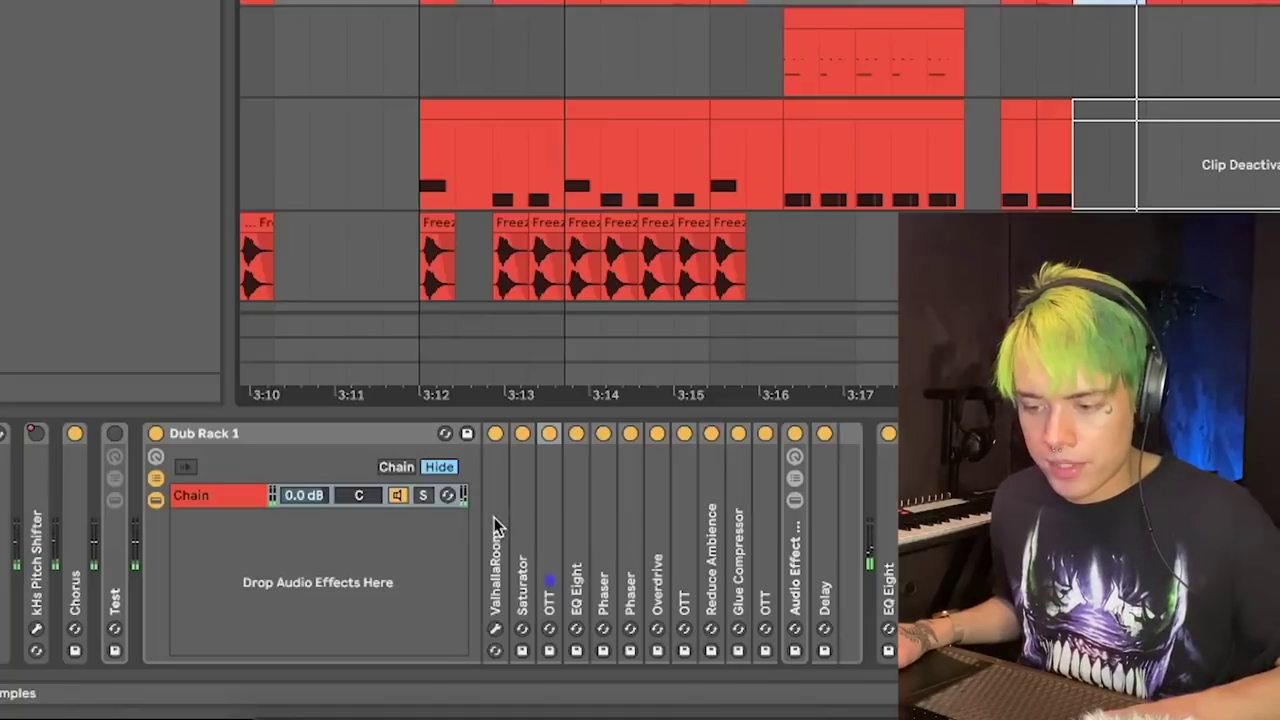
Look through the Dub Rack 1 devices, including ValhallaRoom and Reduce Ambience, and switch the rack off and on to compare
left_click_drag(165, 689, 180, 680)
double_click(573, 436)
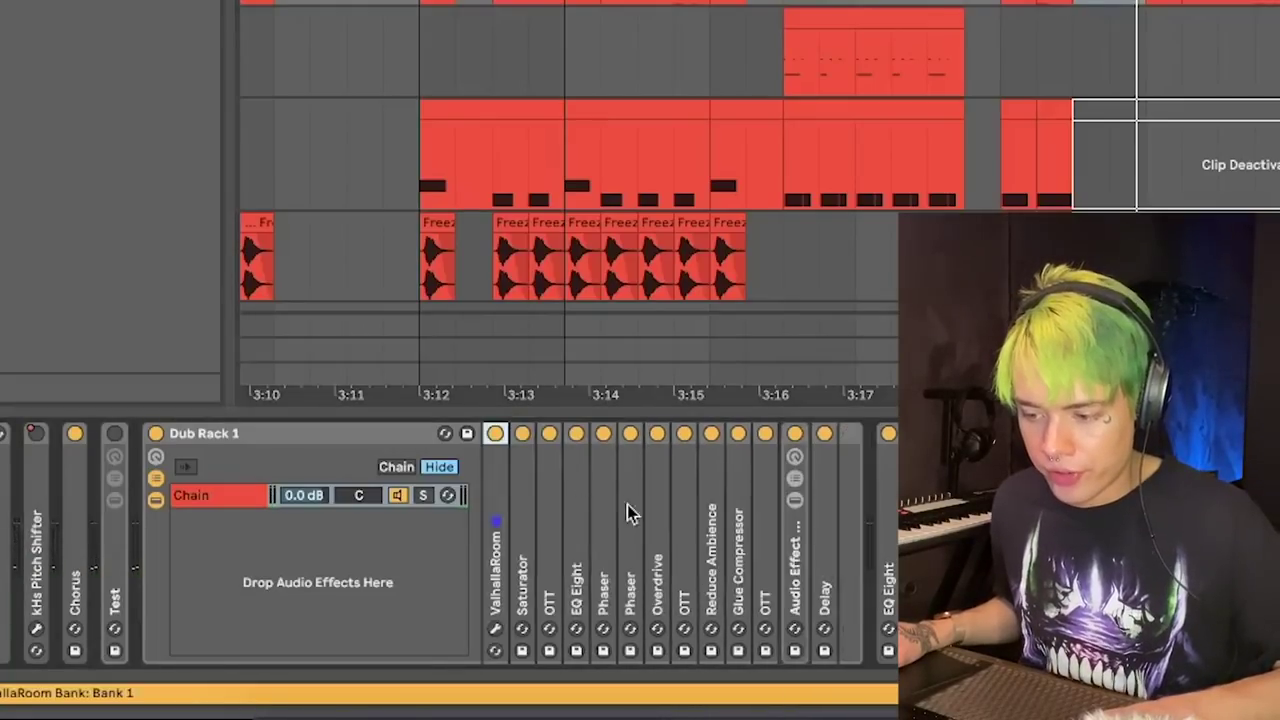
double_click(713, 520)
double_click(708, 434)
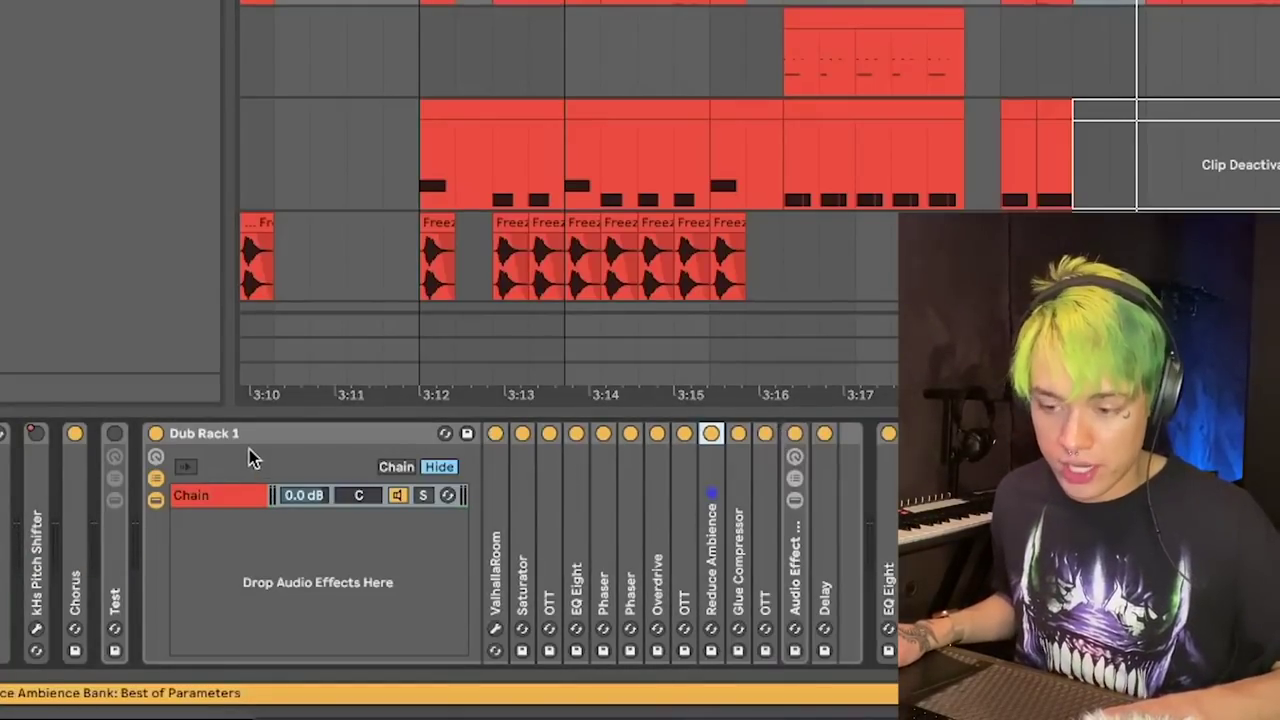
left_click(155, 433)
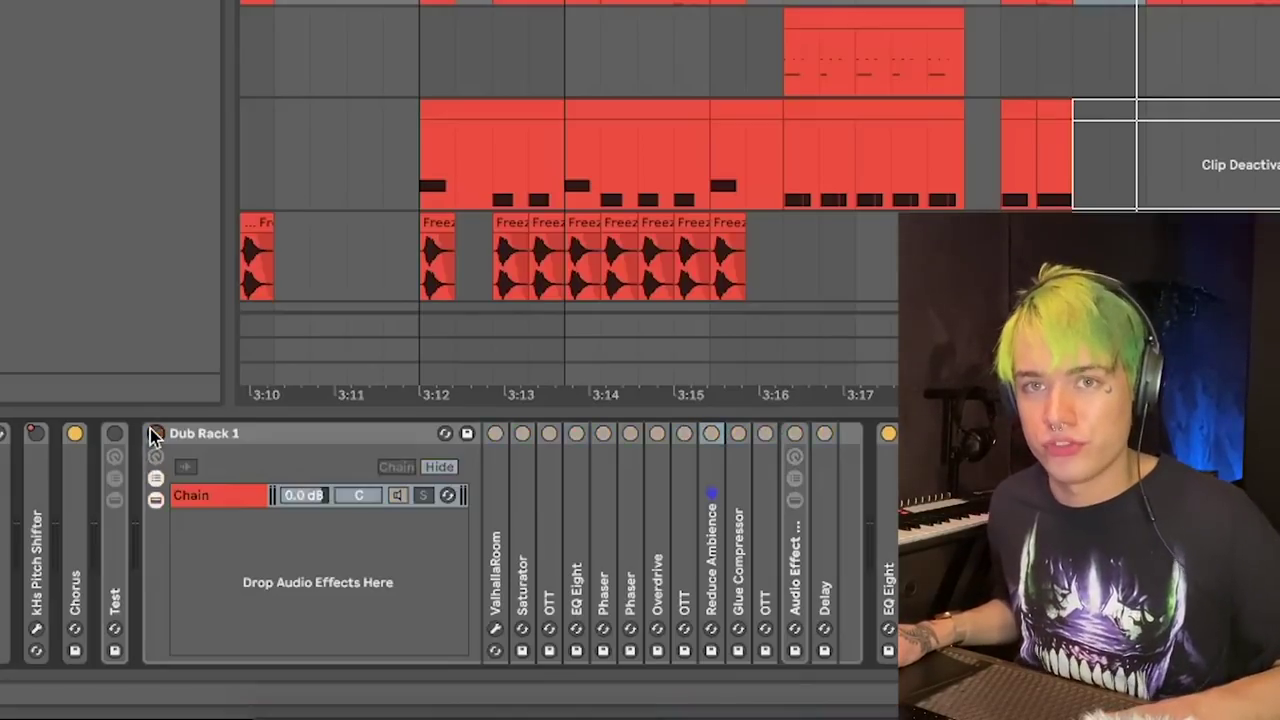
left_click(156, 434)
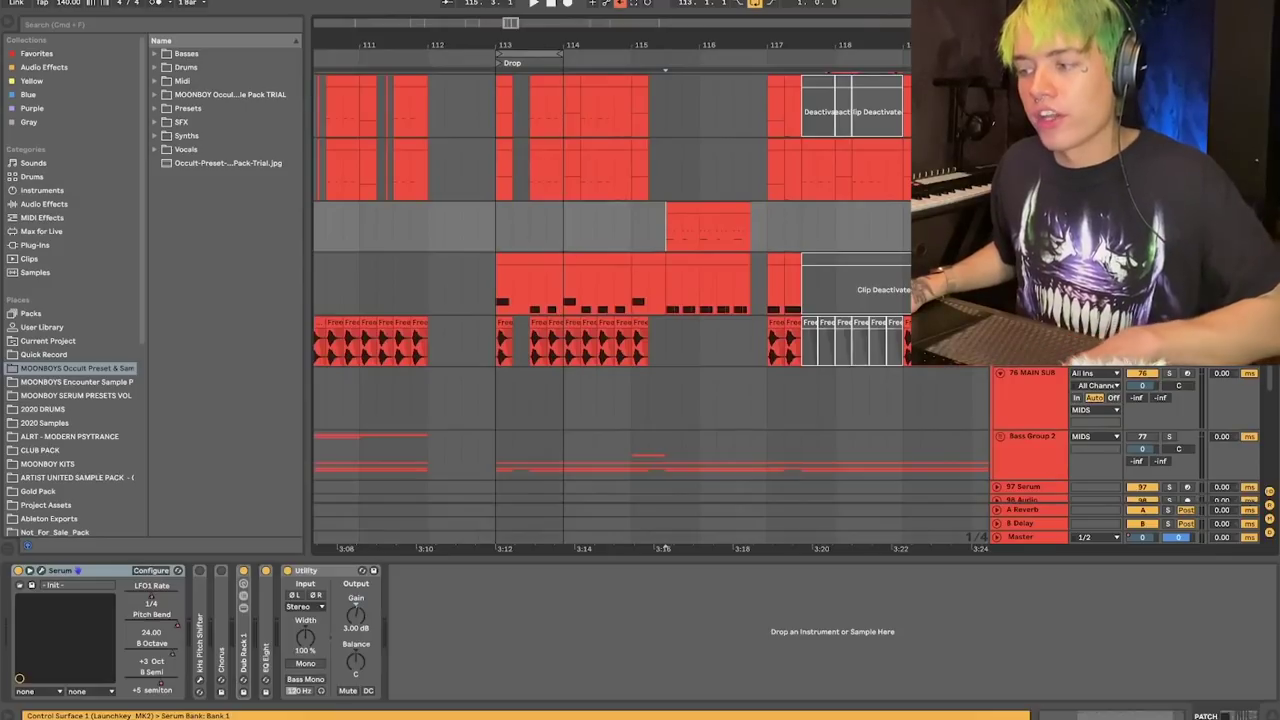
Open the bass MIDI clip between bars 115 and 117, show both its note layers and play it
double_click(708, 230)
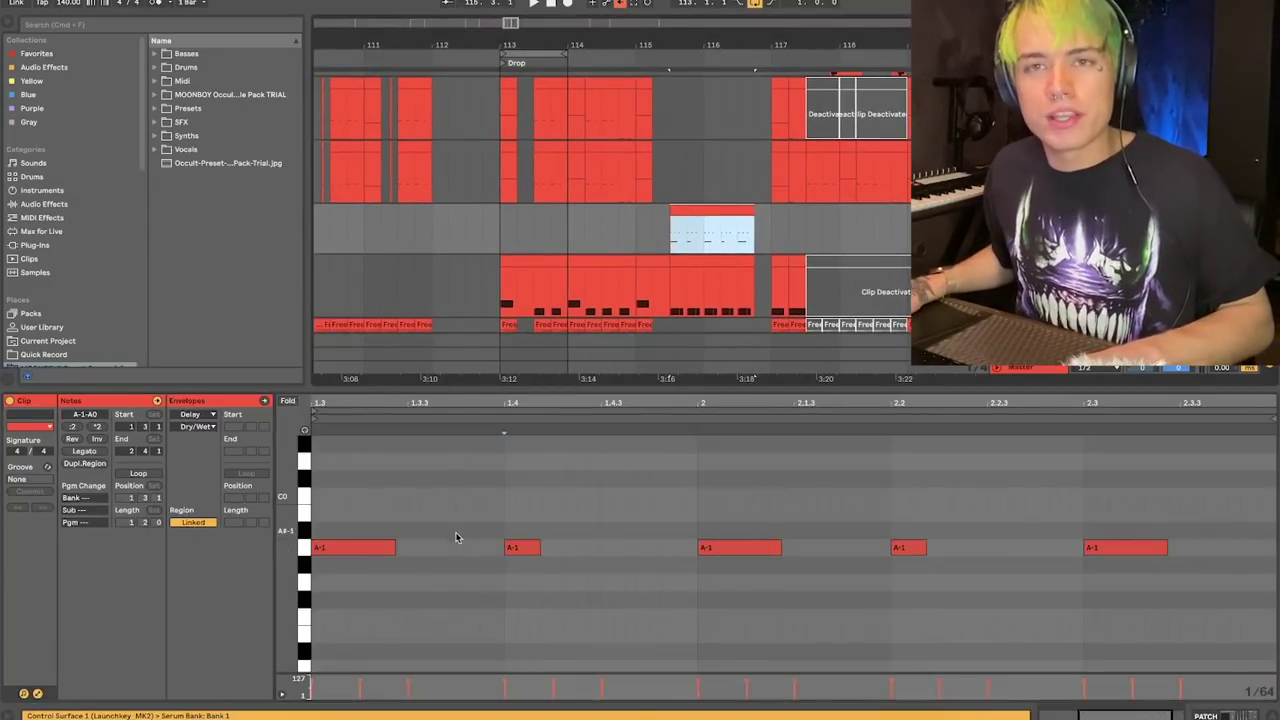
left_click_drag(306, 540, 312, 460)
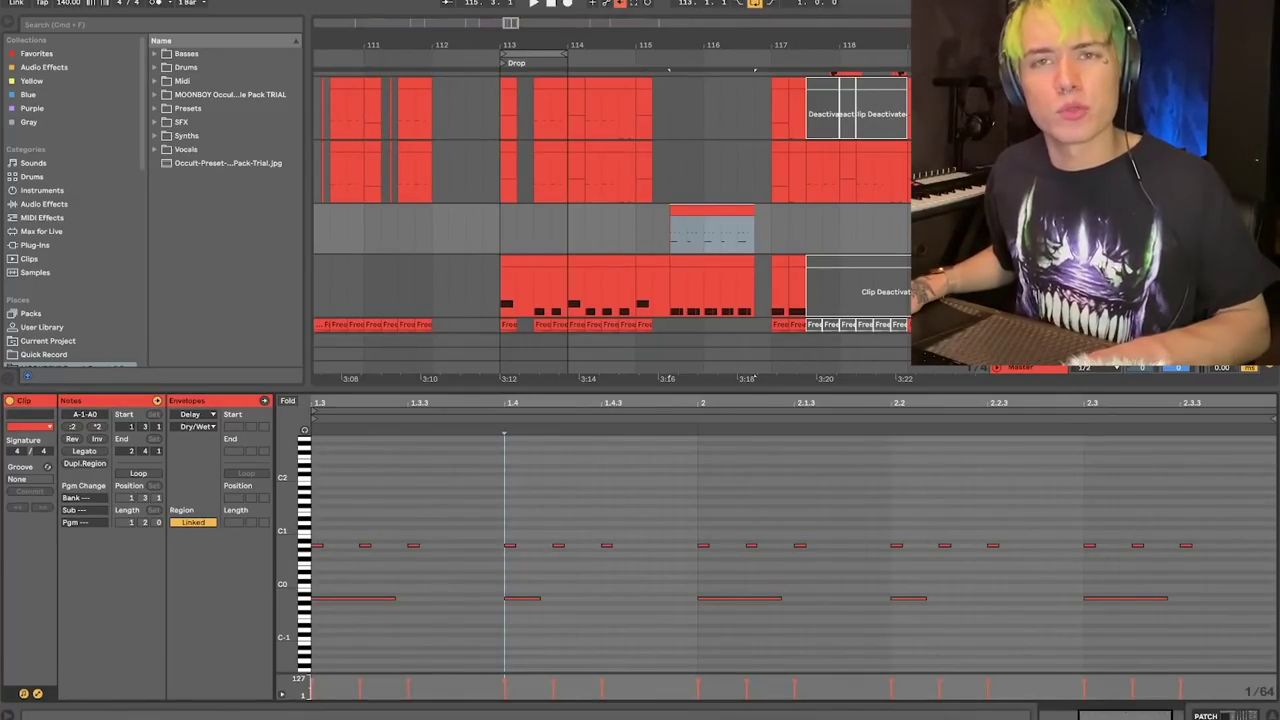
key("space")
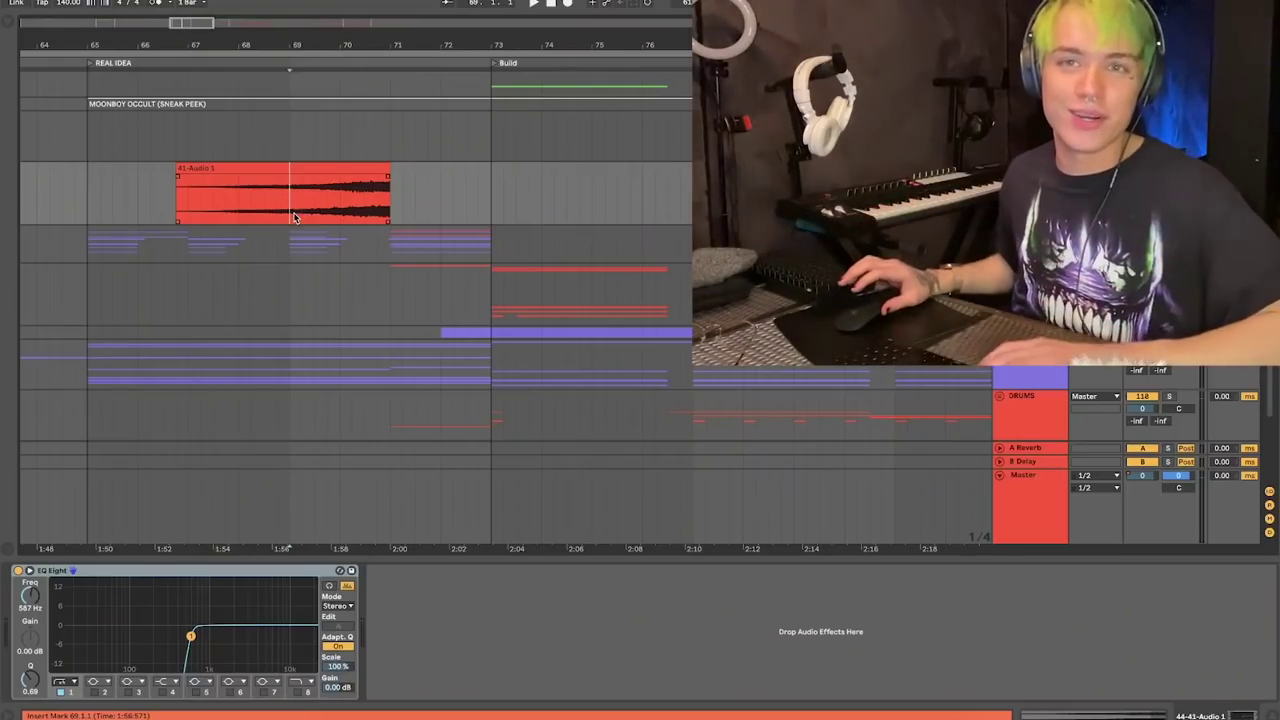
Play the reversed 41-Audio 1 riser in the REAL IDEA section from bar 65 and again from bar 69
left_click(372, 169)
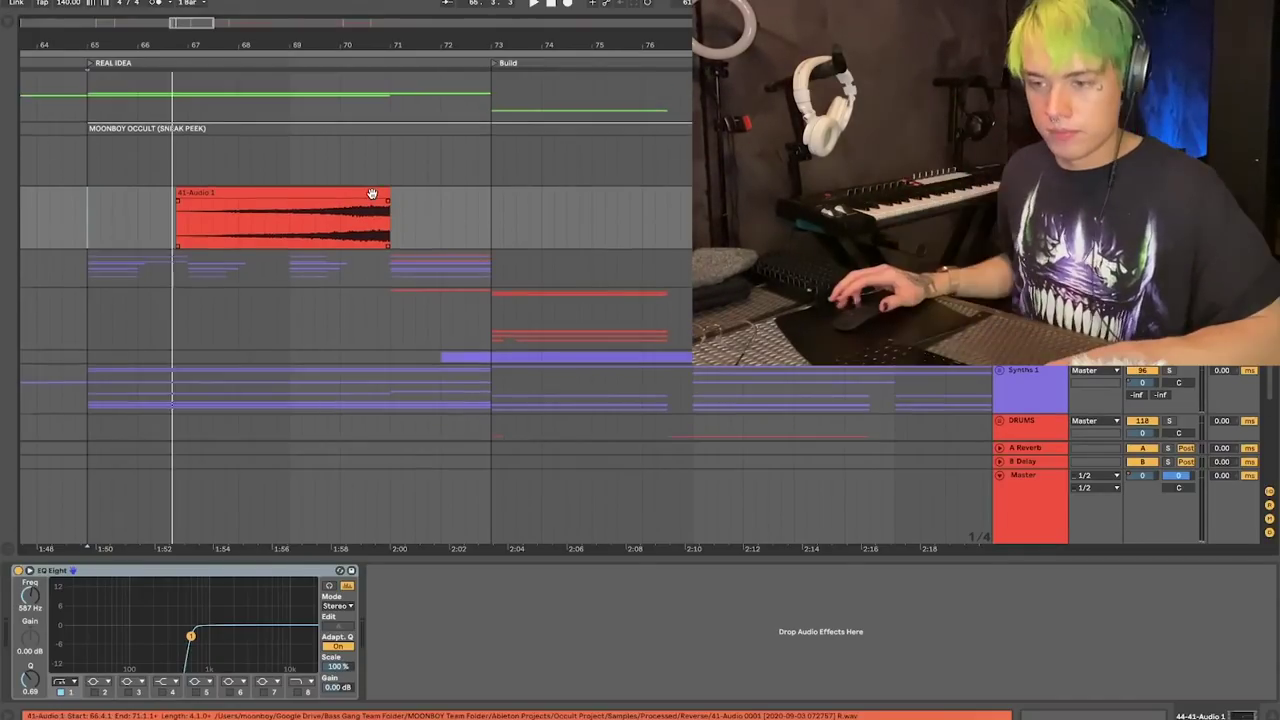
key("space")
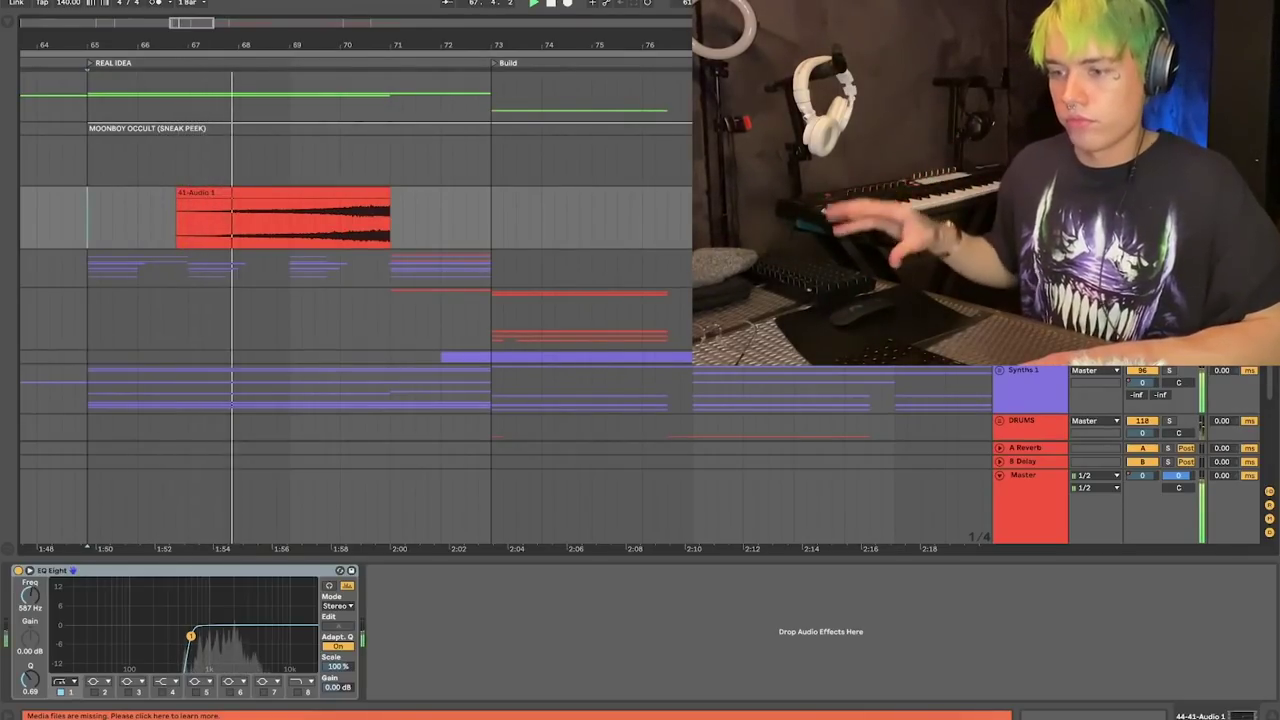
left_click(291, 272)
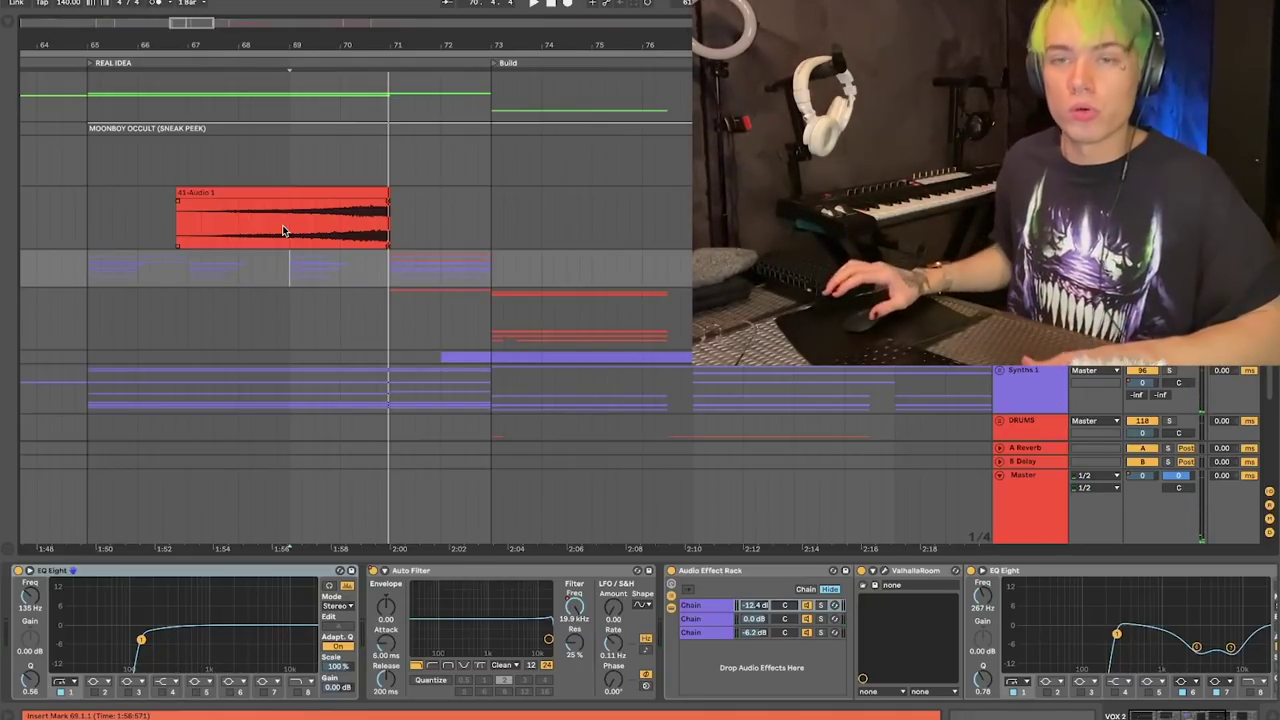
left_click_drag(283, 231, 380, 225)
key("space")
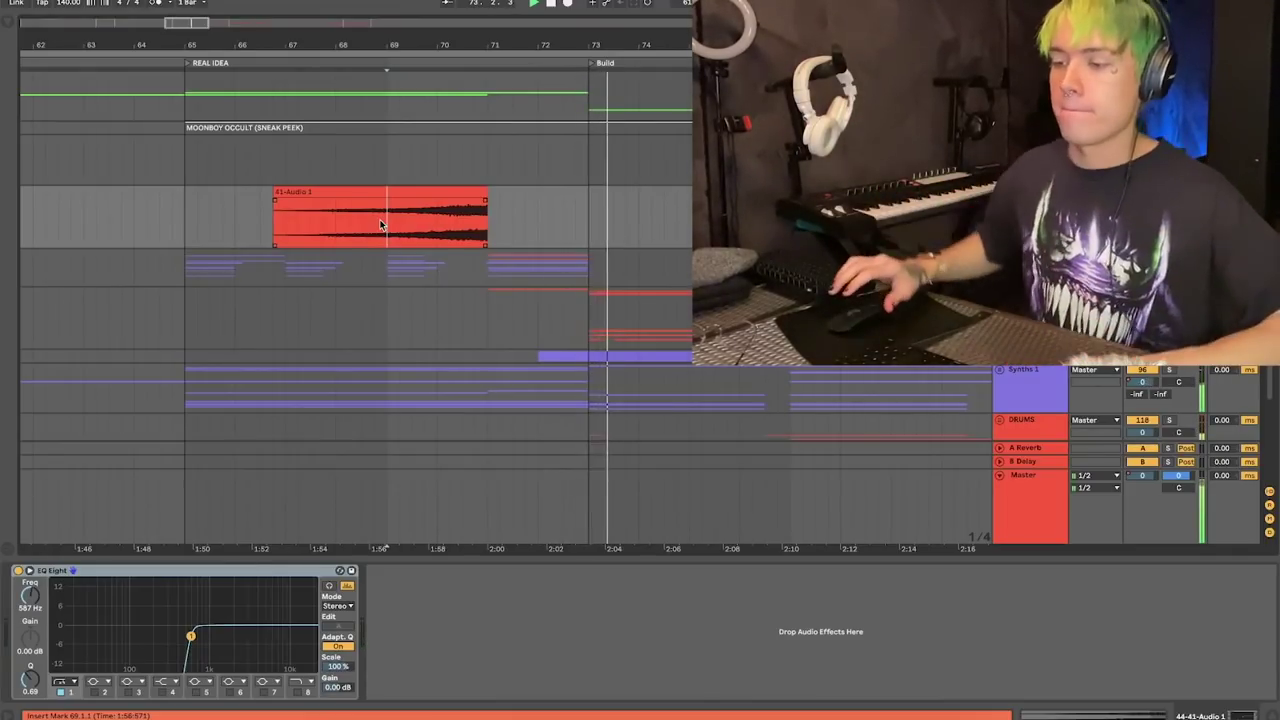
Play VOX GROUP 1 from bar 71 and bring the start of its effects chain into view
left_click(481, 225)
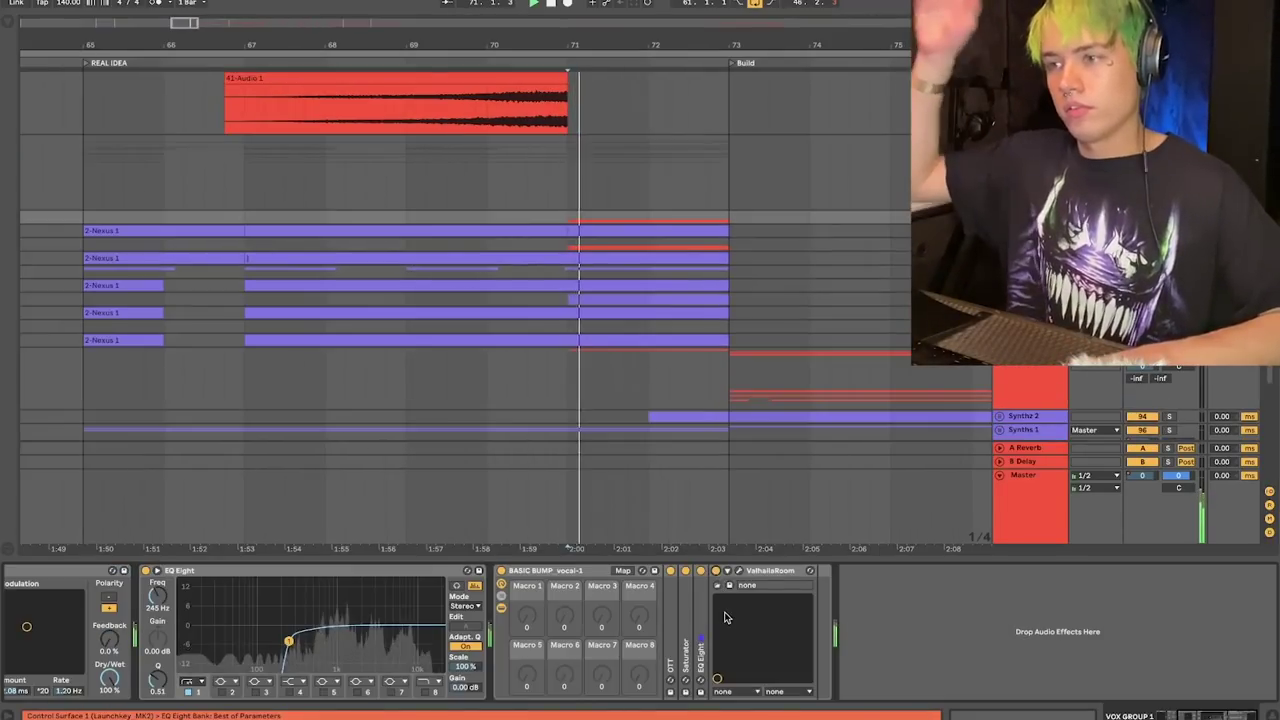
scroll(727, 617, "left", 5)
scroll(727, 617, "left", 3)
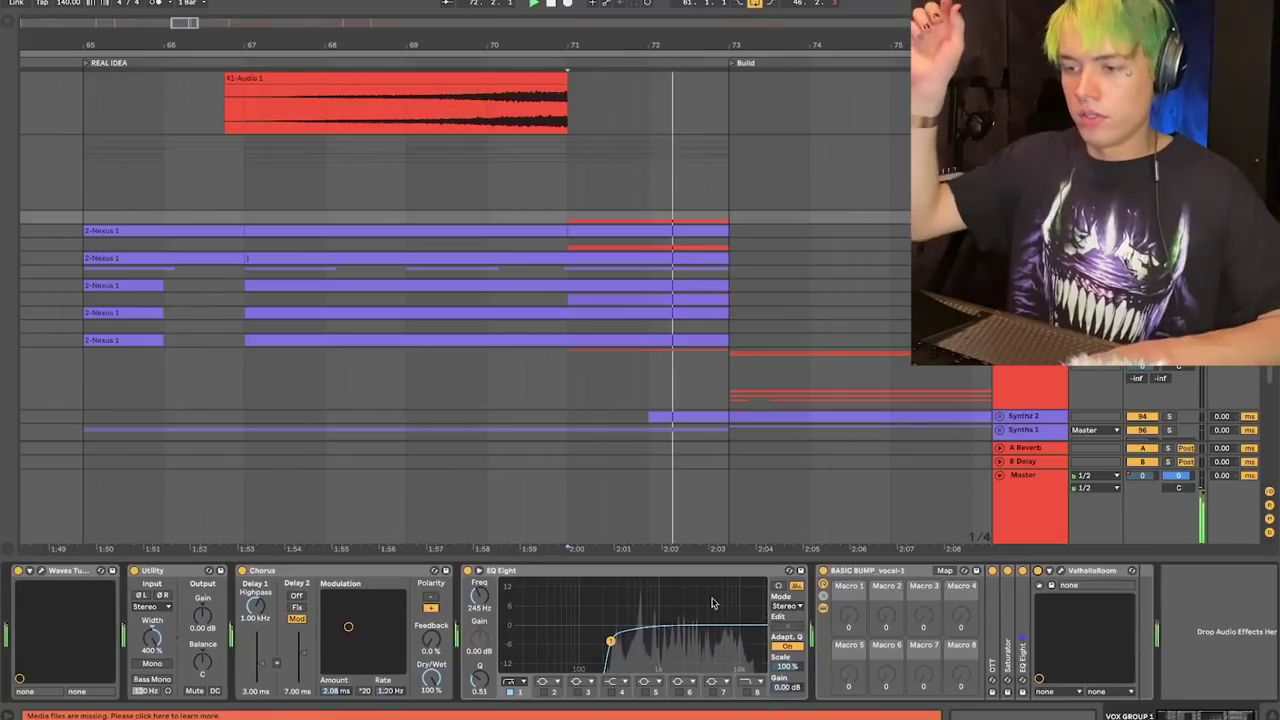
Replay the vocal passage after bar 71 and the lead-in from the last part of the 41-Audio 1 riser
left_click(573, 254)
key("space")
key("space")
left_click(532, 115)
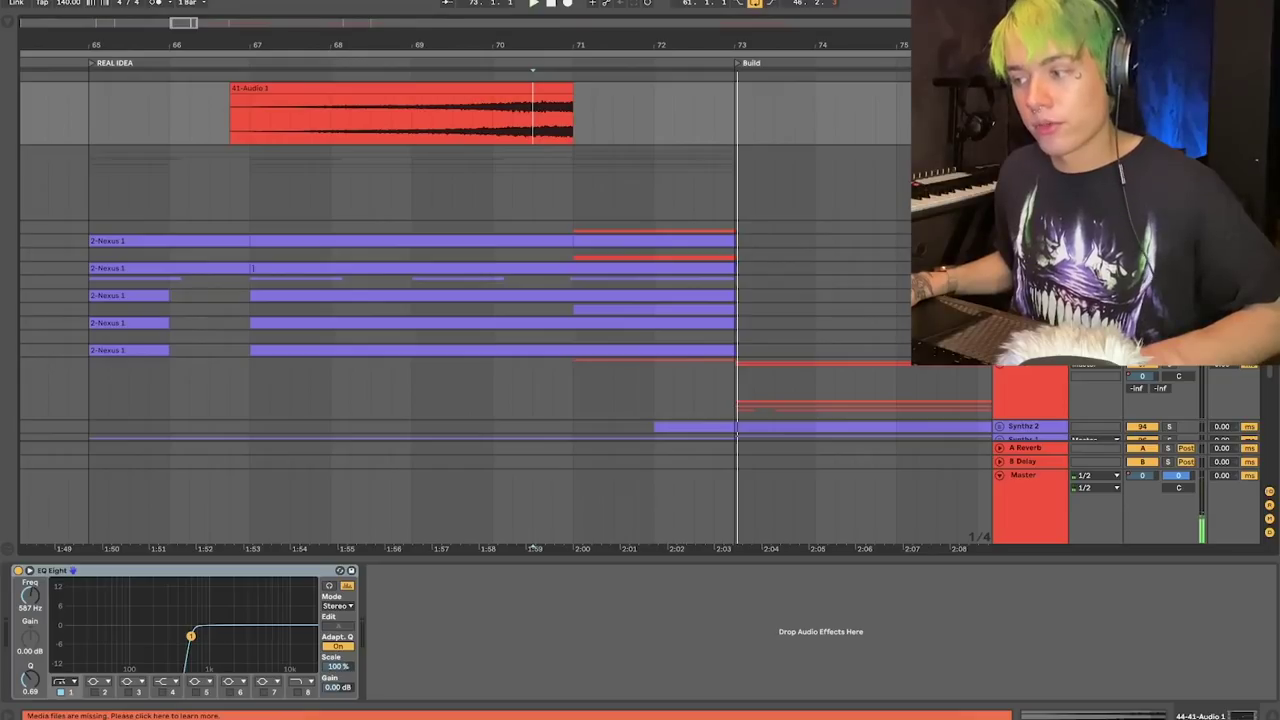
left_click(516, 200)
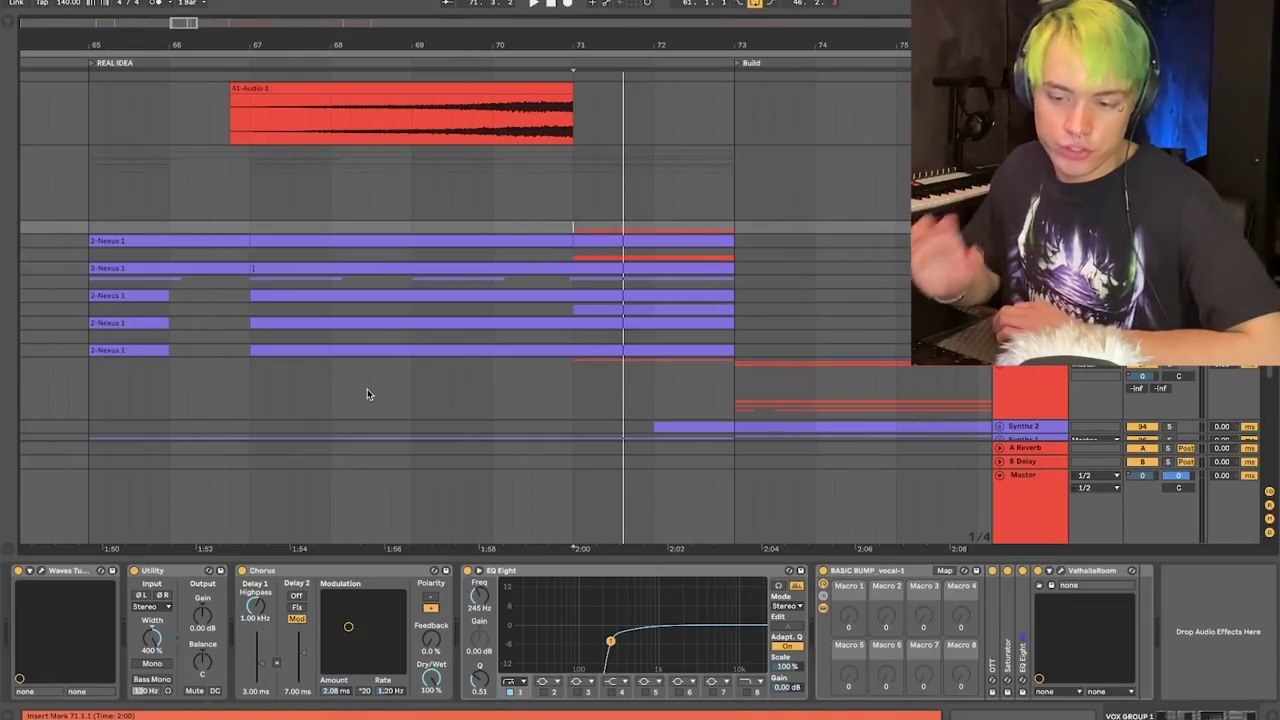
Review the Chorus and EQ Eight on VOX GROUP 1 and unfold its Saturator
left_click(312, 571)
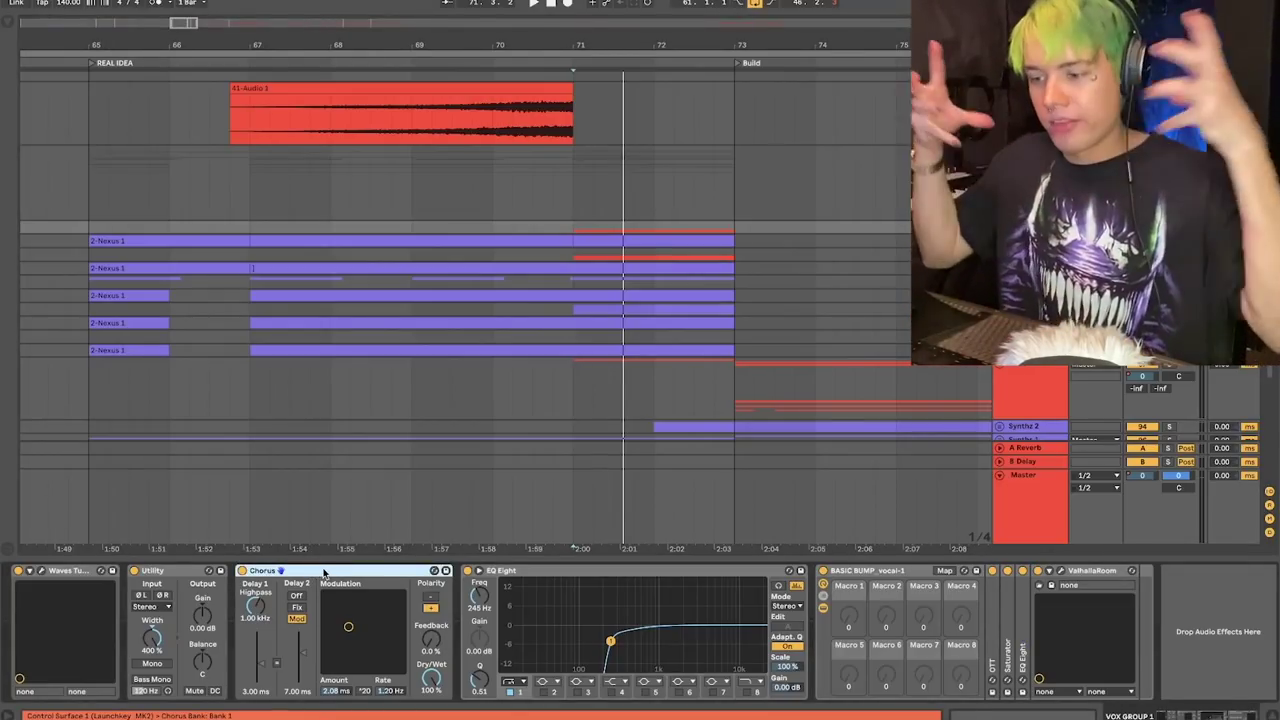
left_click(603, 578)
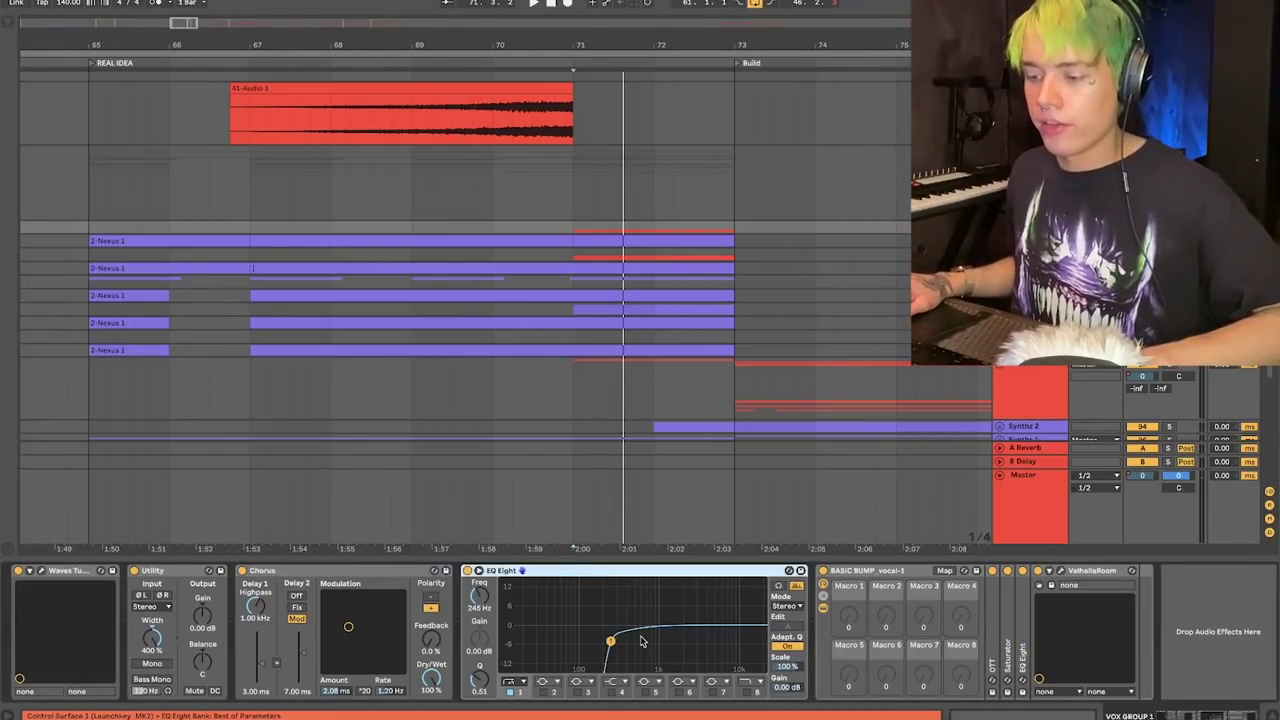
double_click(1005, 607)
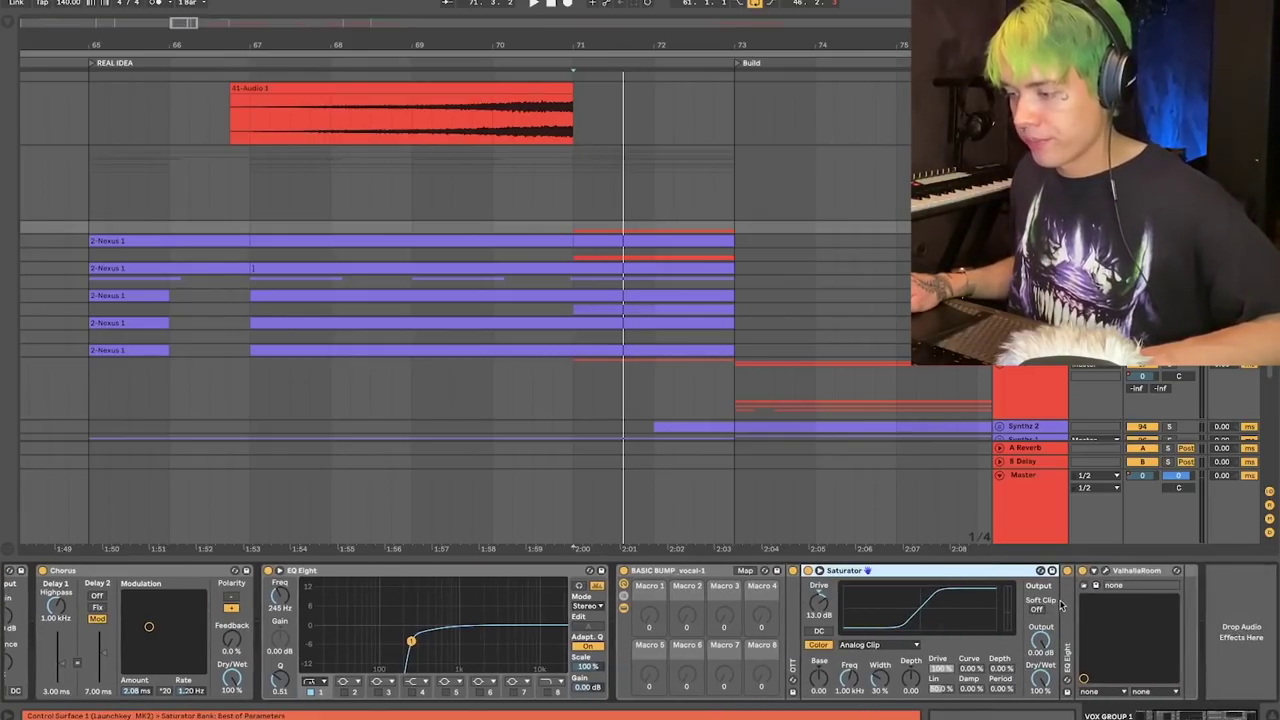
Inspect the vocal group's ValhallaRoom reverb settings, close the plug-in window and open the Waves Tune plug-in
left_click(1110, 574)
left_click(1106, 572)
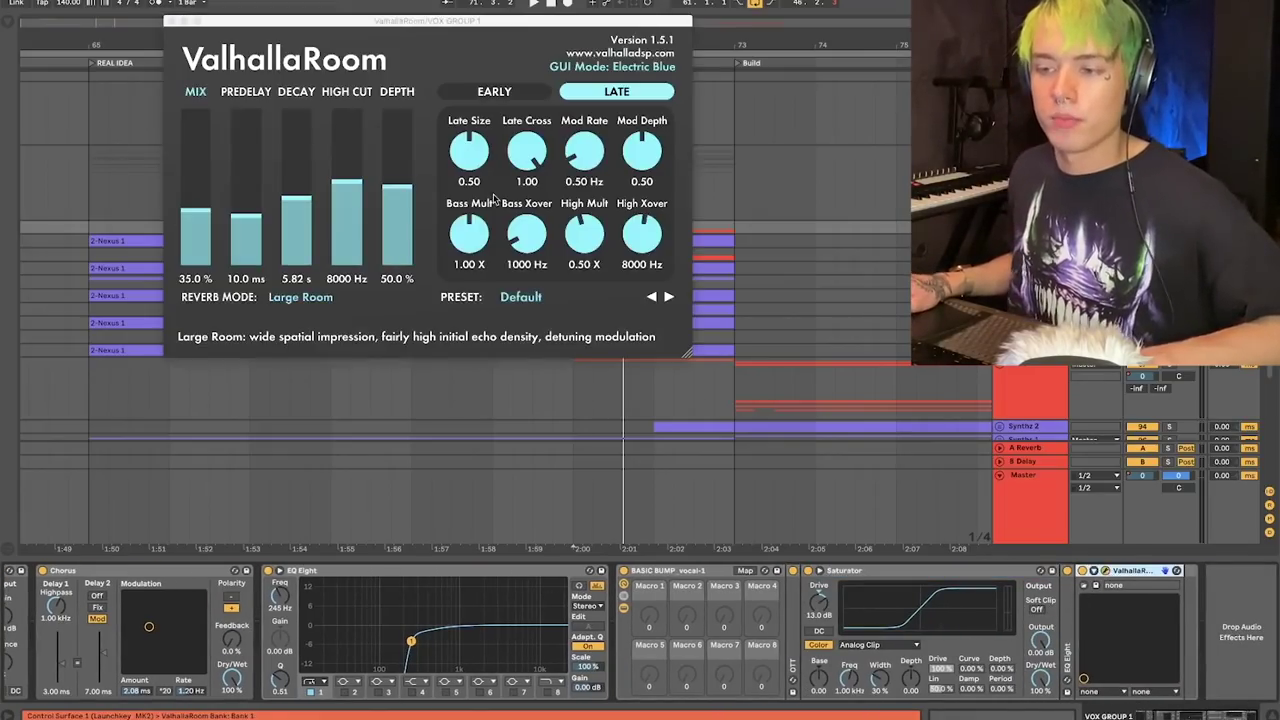
left_click(171, 21)
scroll(73, 576, "left", 3)
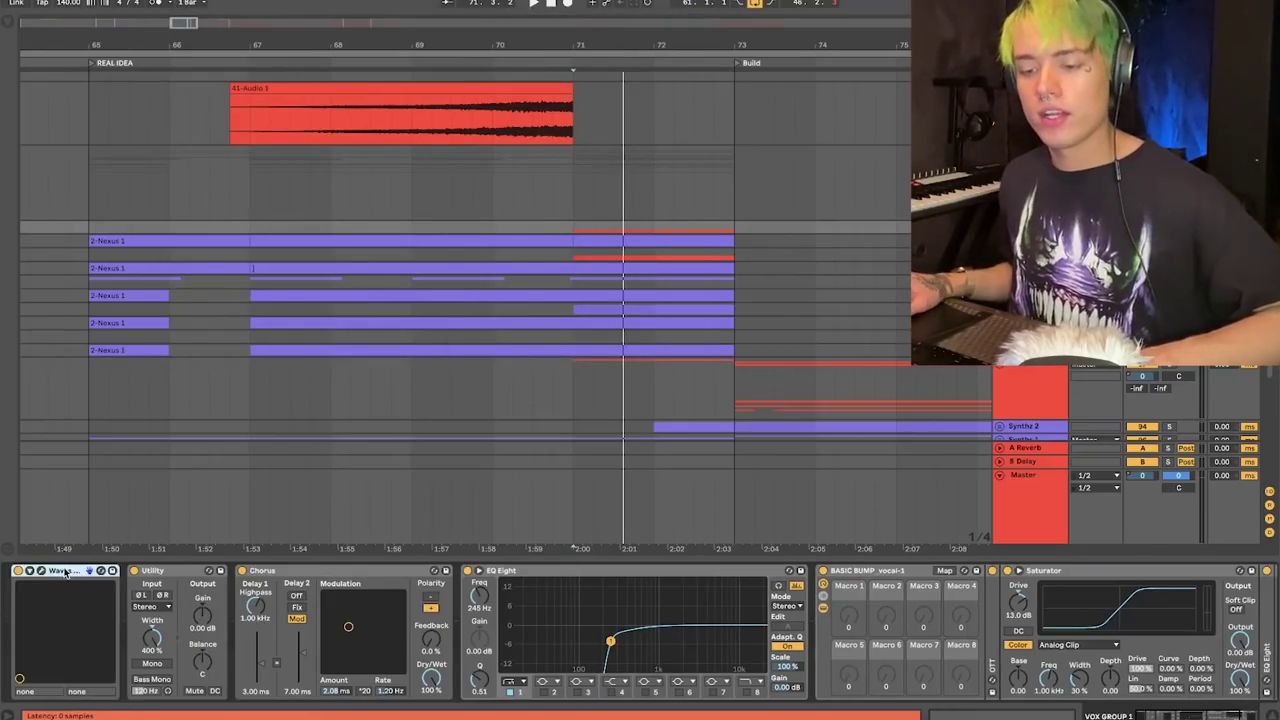
left_click(42, 571)
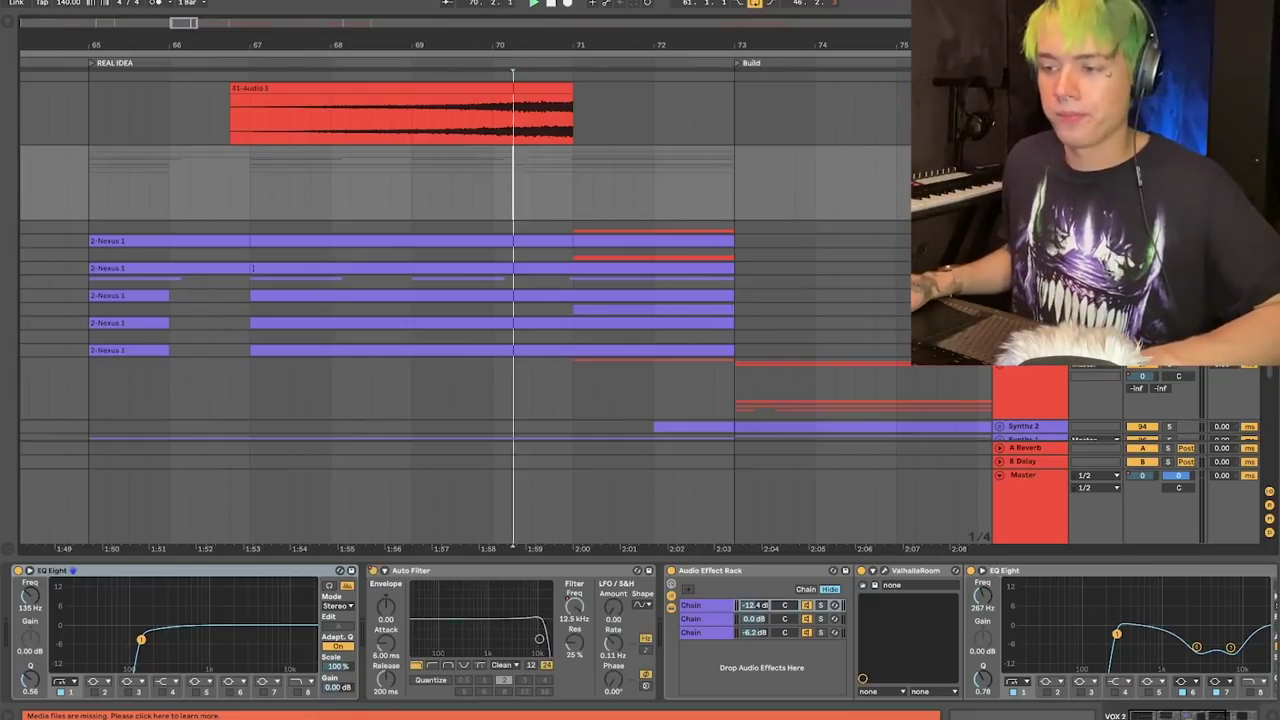
Play the transition around bar 71 to hear the vocals with the riser, and stop playback
left_click(573, 62)
key("space")
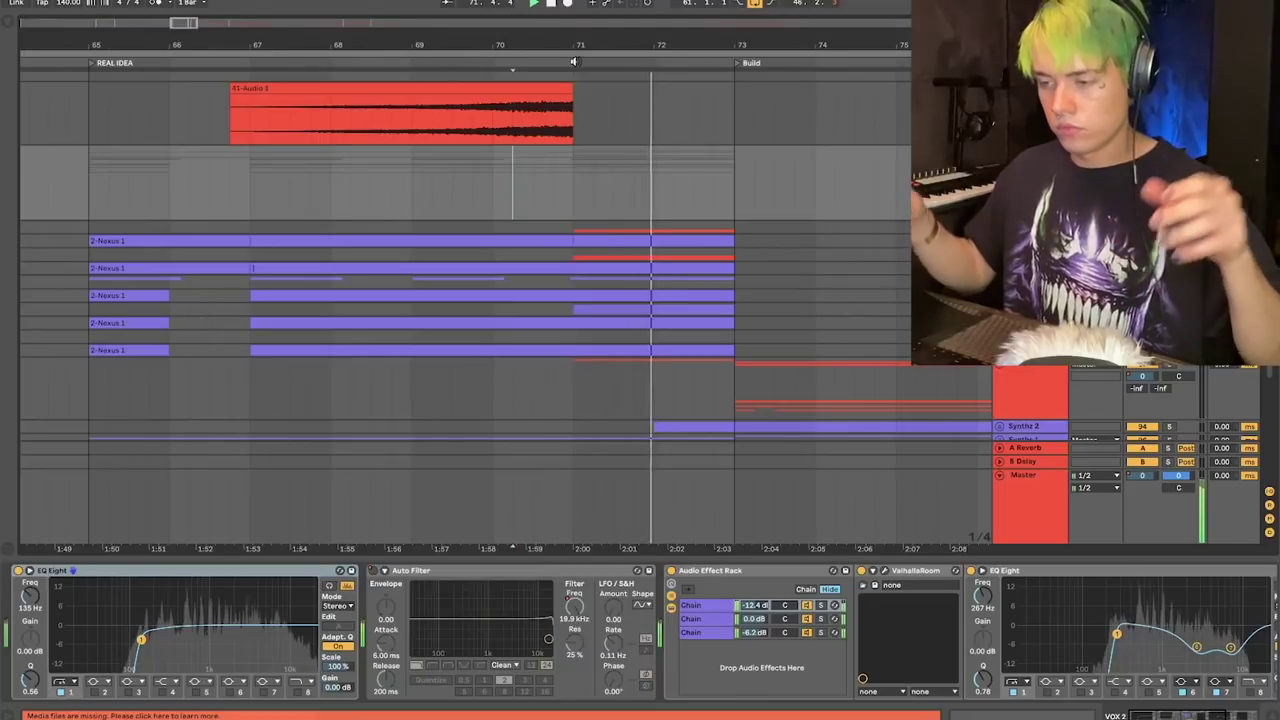
key("space")
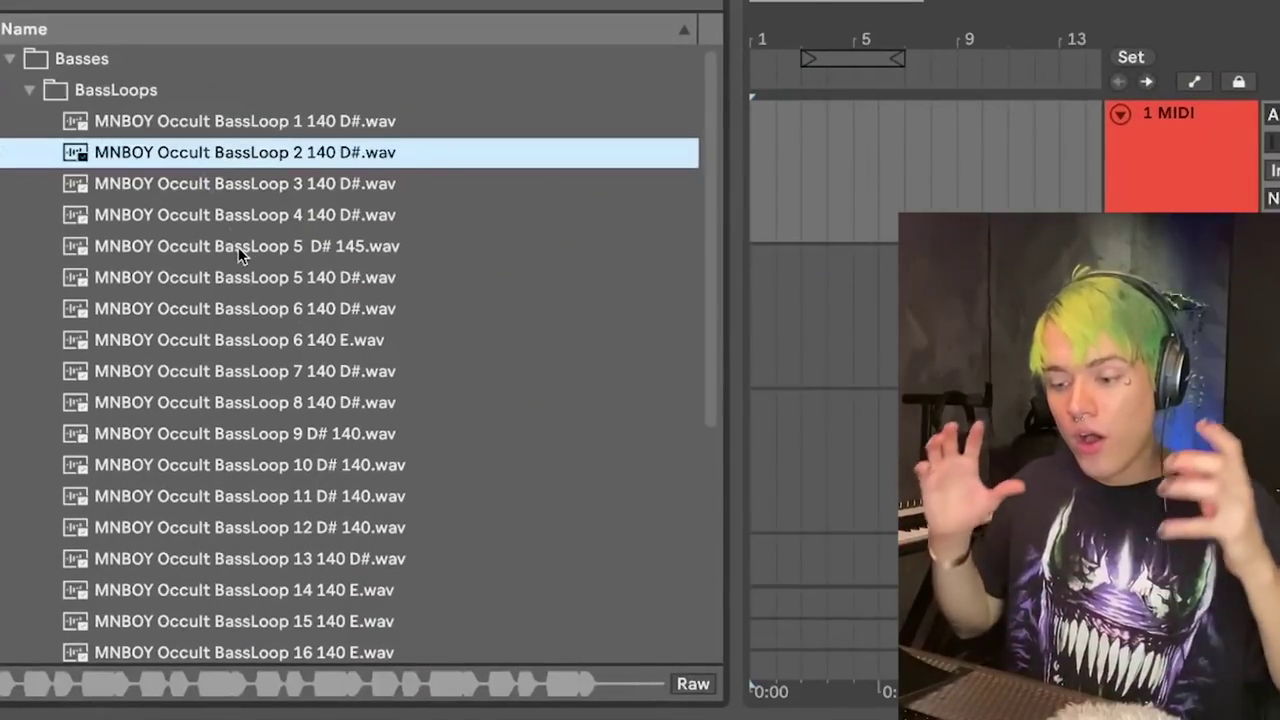
Audition MNBOY Occult BassLoop 6 140 E.wav from the sample pack's BassLoops folder
left_click(292, 345)
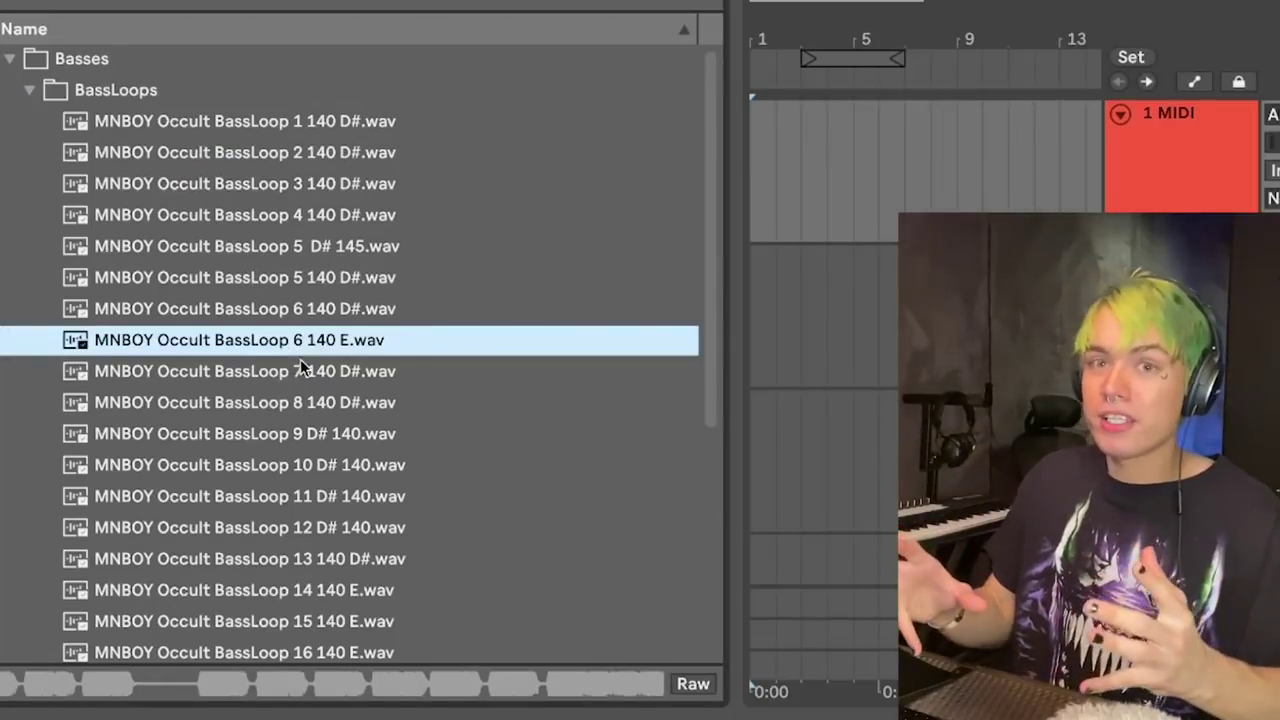
key("Left")
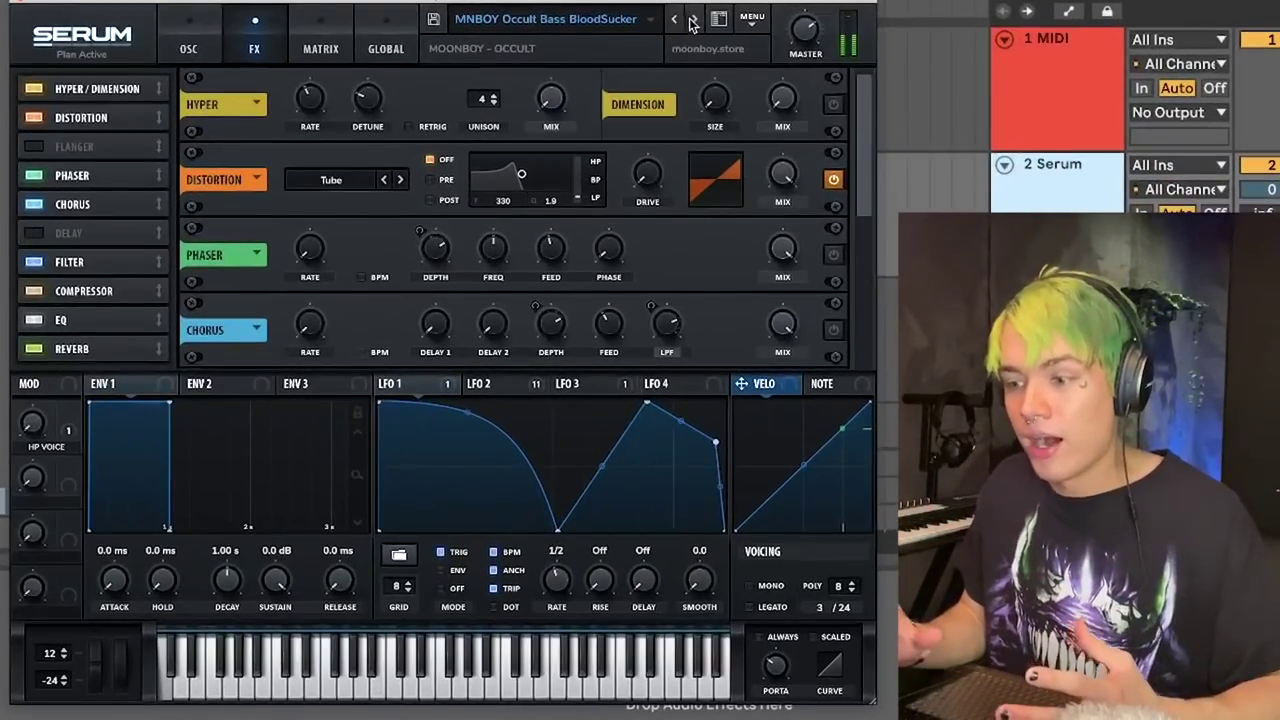